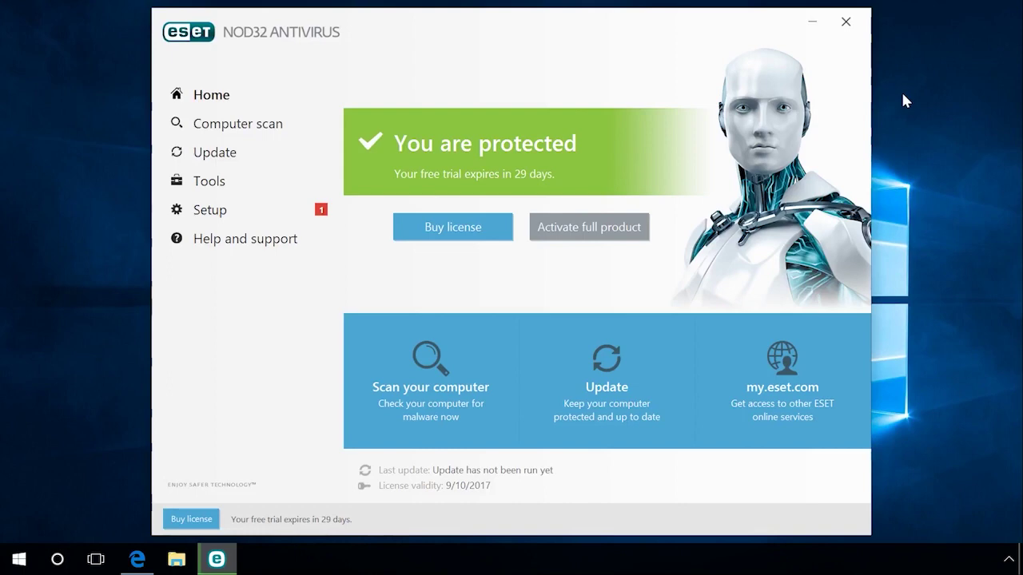
Pause the antivirus and antispyware protection for 10 minutes in the computer protection settings
left_click(233, 213)
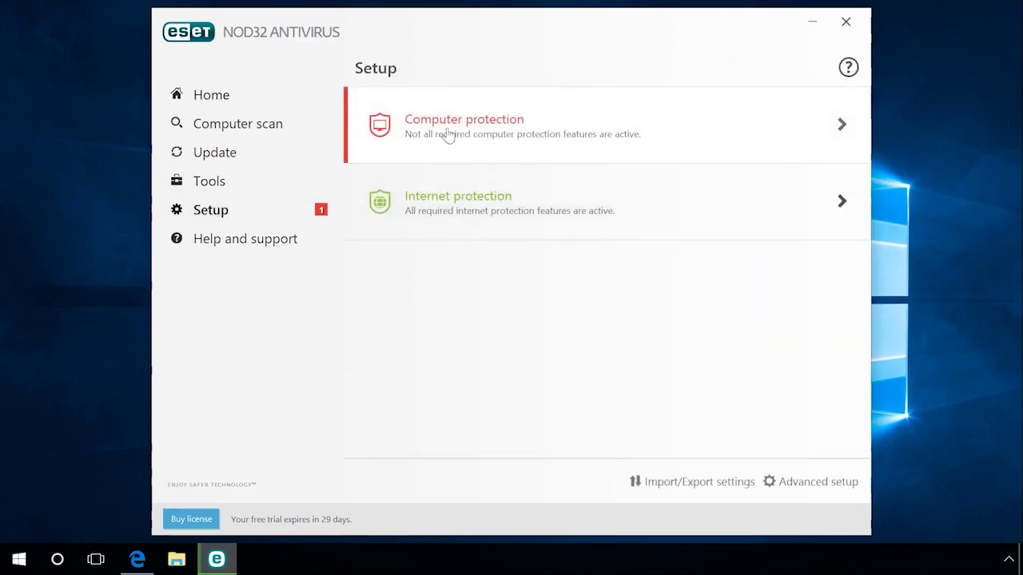
left_click(448, 134)
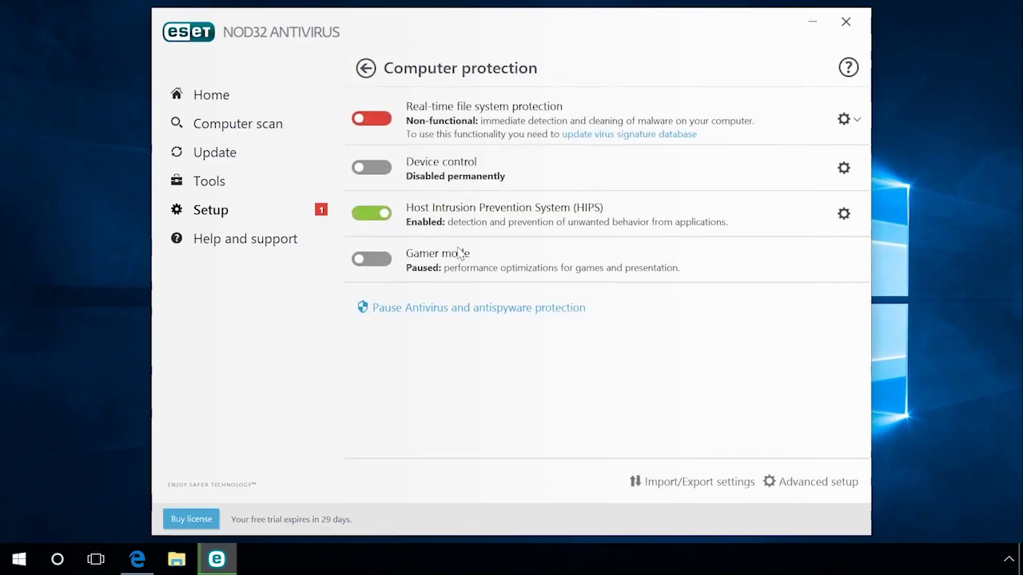
left_click(471, 309)
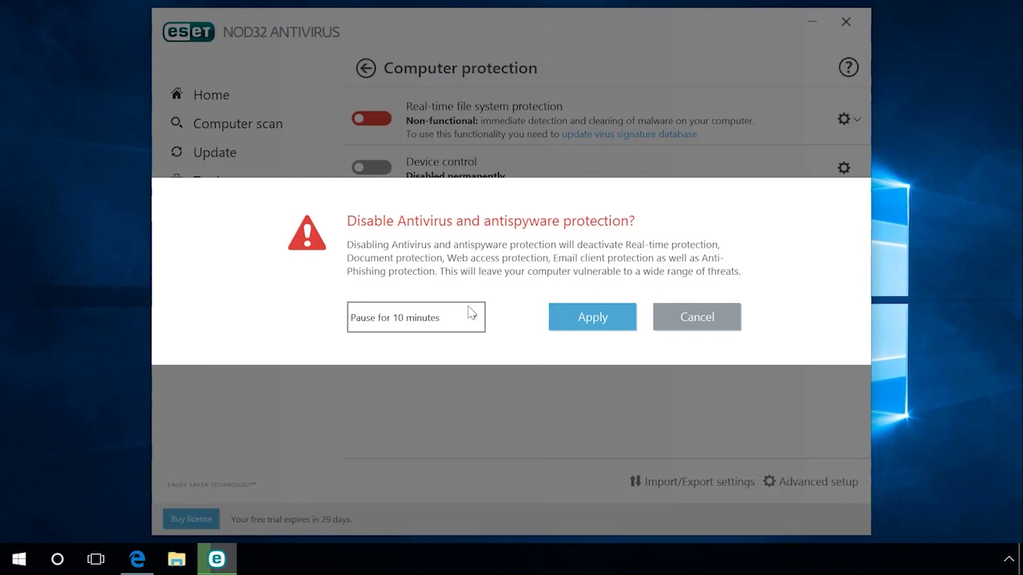
left_click(462, 322)
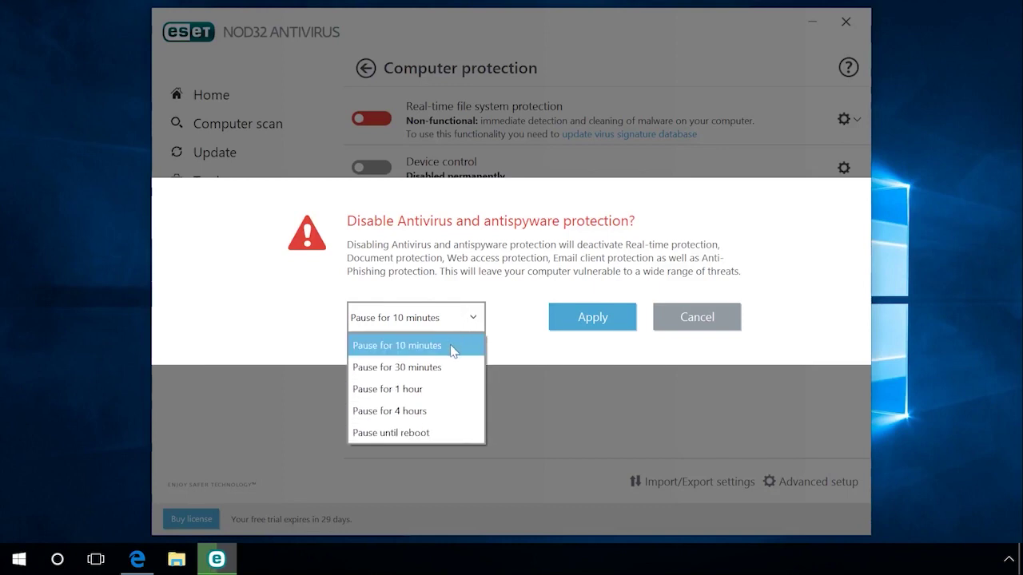
left_click(454, 348)
left_click(592, 318)
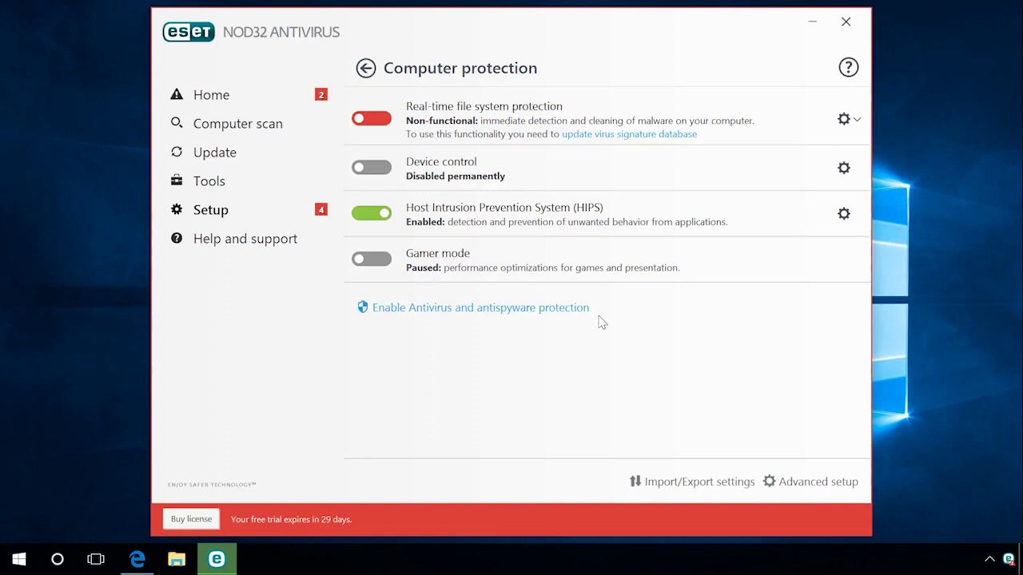
Add a scanning exclusion for C:\Program Files covering all threats in the advanced antivirus setup, and save the setup
left_click(797, 484)
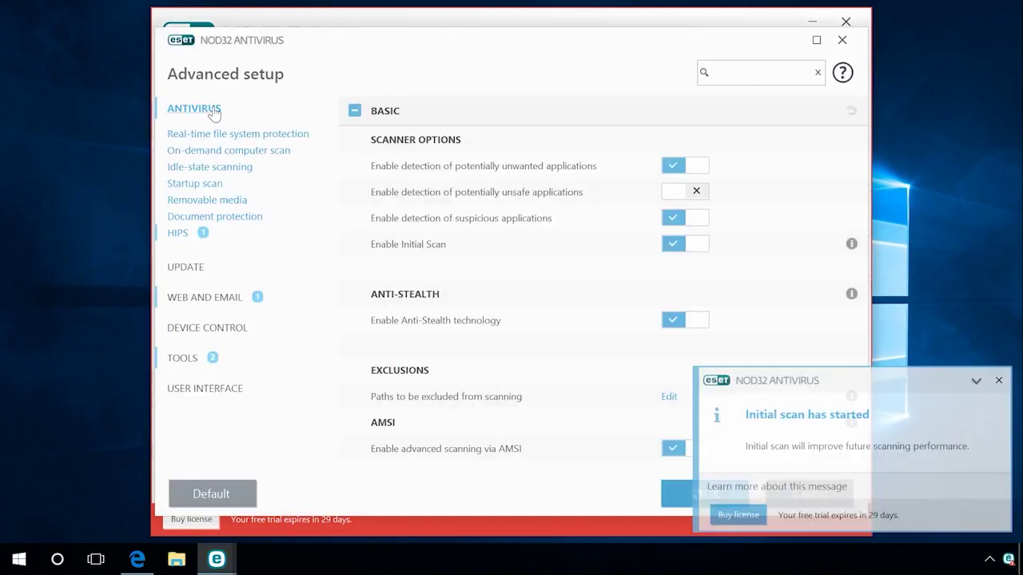
left_click(1000, 382)
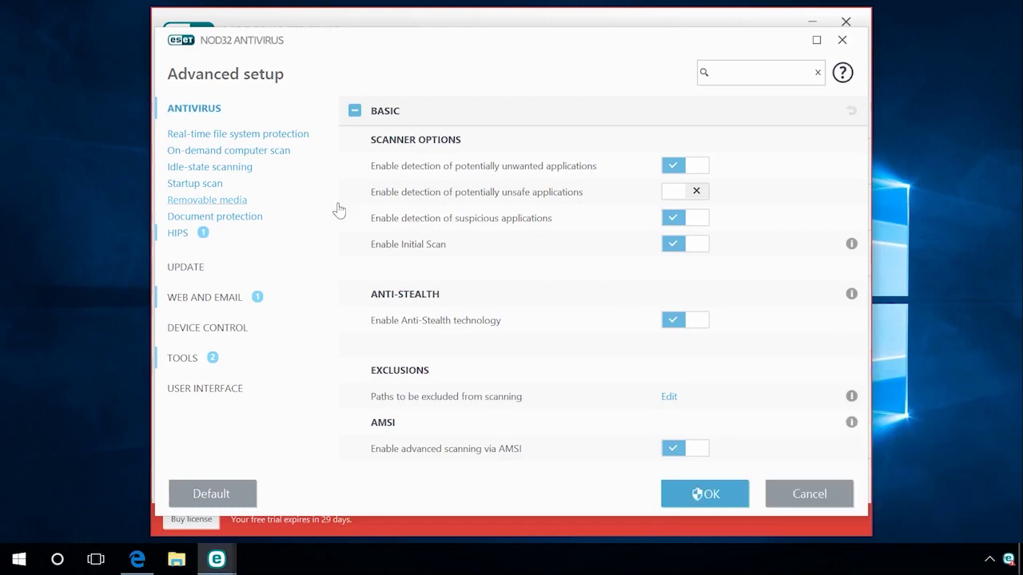
left_click(669, 397)
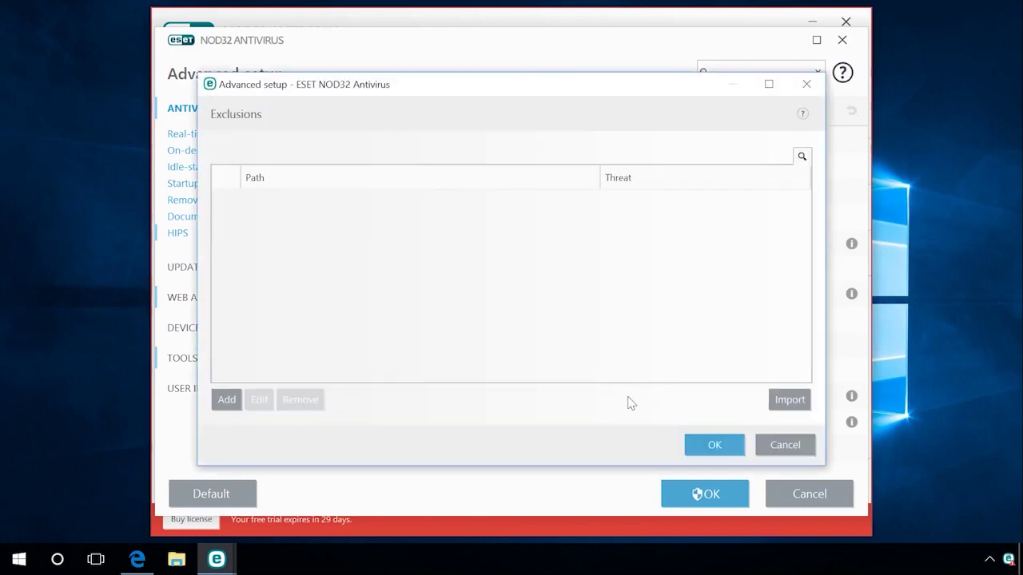
left_click(224, 401)
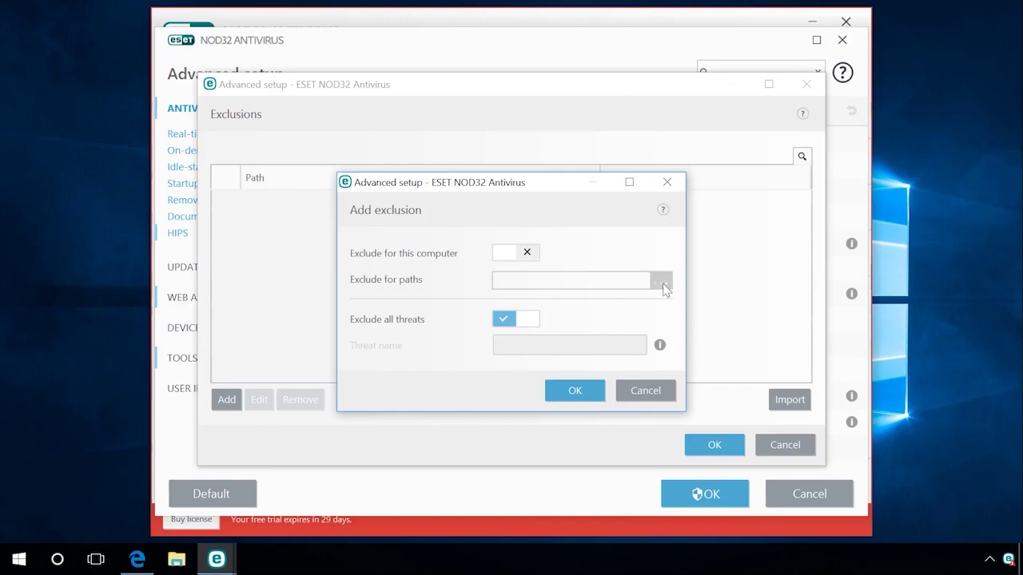
left_click(661, 282)
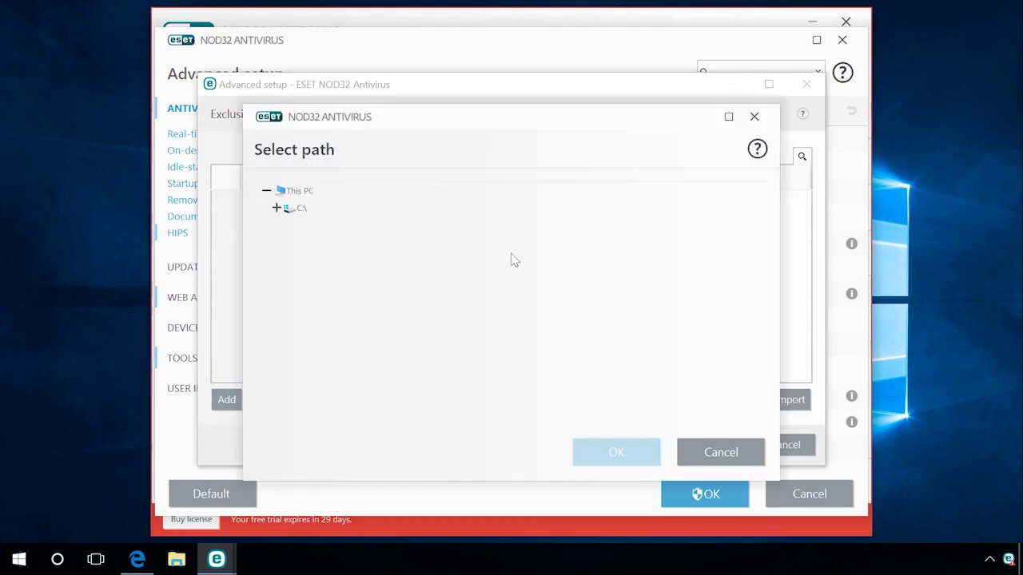
left_click(277, 209)
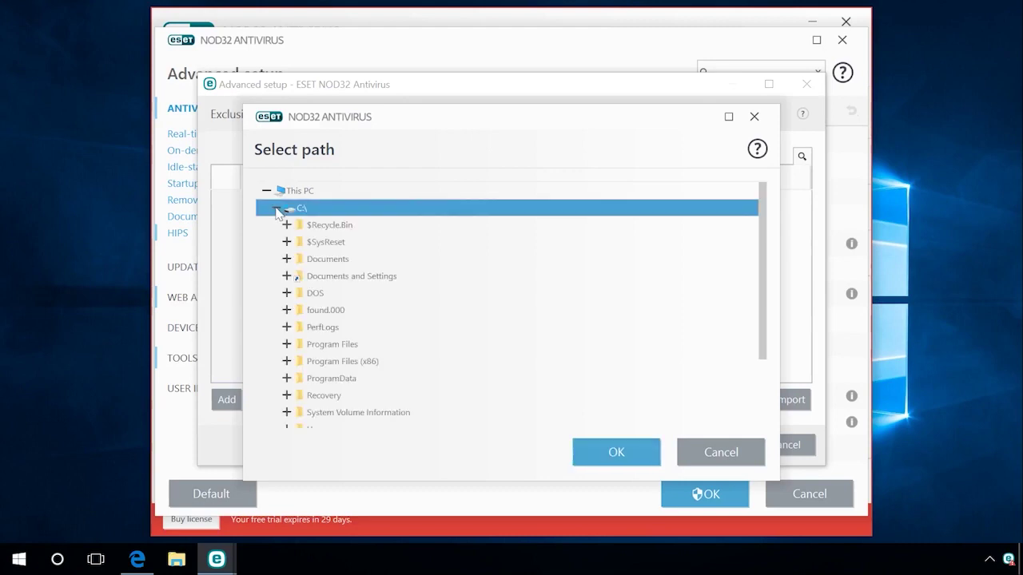
left_click(333, 345)
left_click(599, 457)
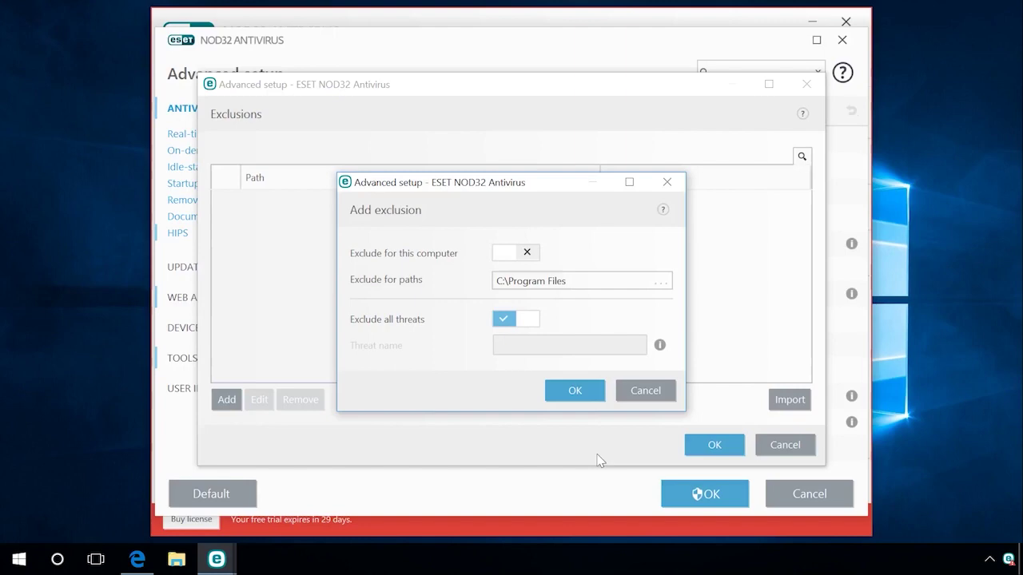
left_click(569, 393)
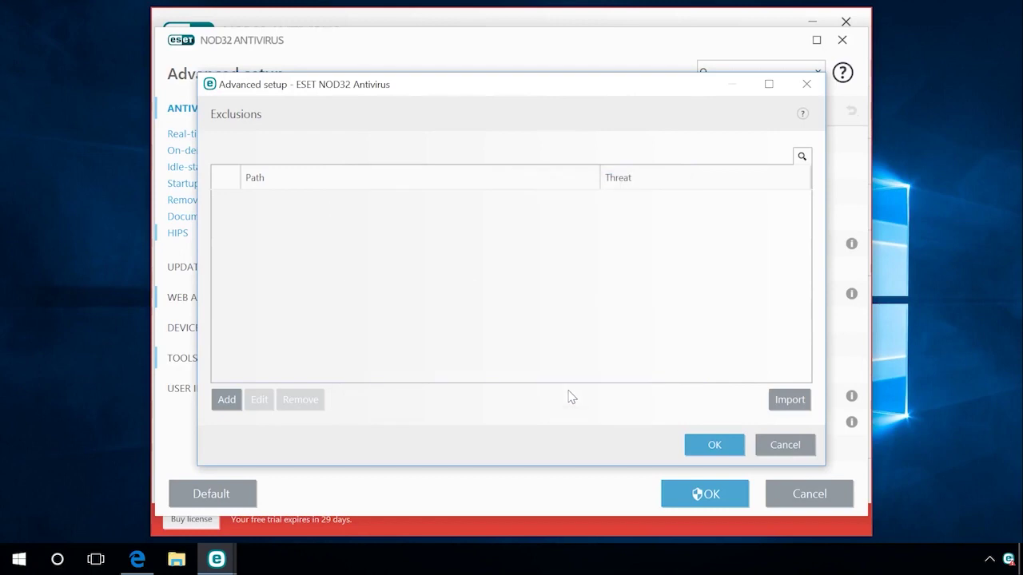
left_click(710, 446)
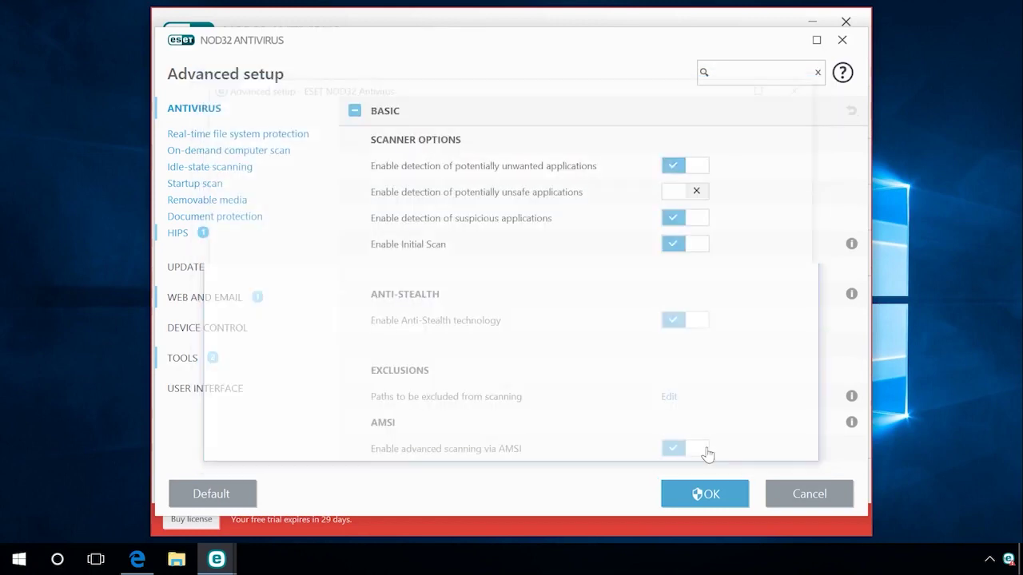
left_click(701, 495)
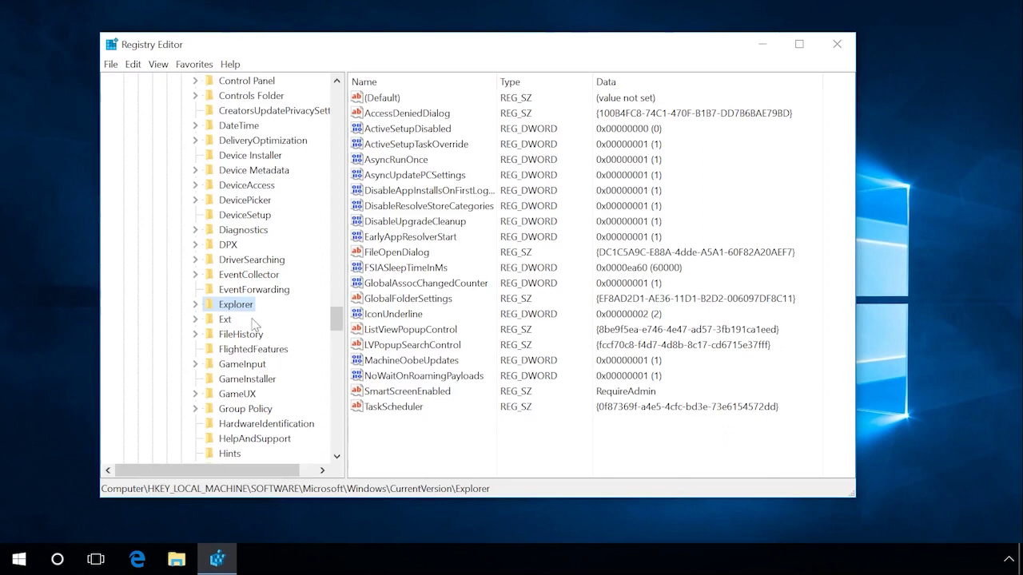
In Registry Editor, set the data of the SmartScreenEnabled value in the Explorer key to Off
left_click(394, 394)
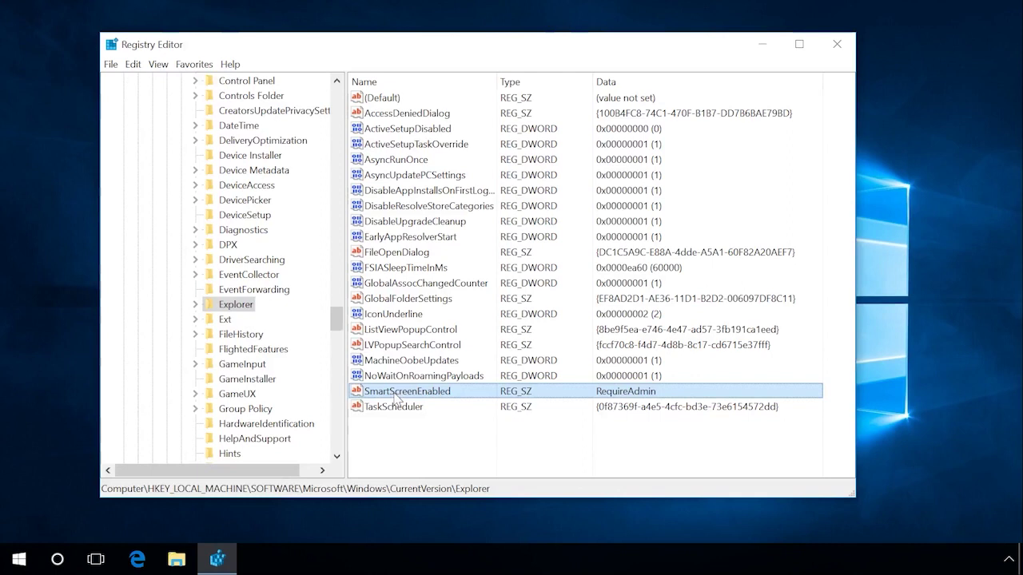
double_click(397, 392)
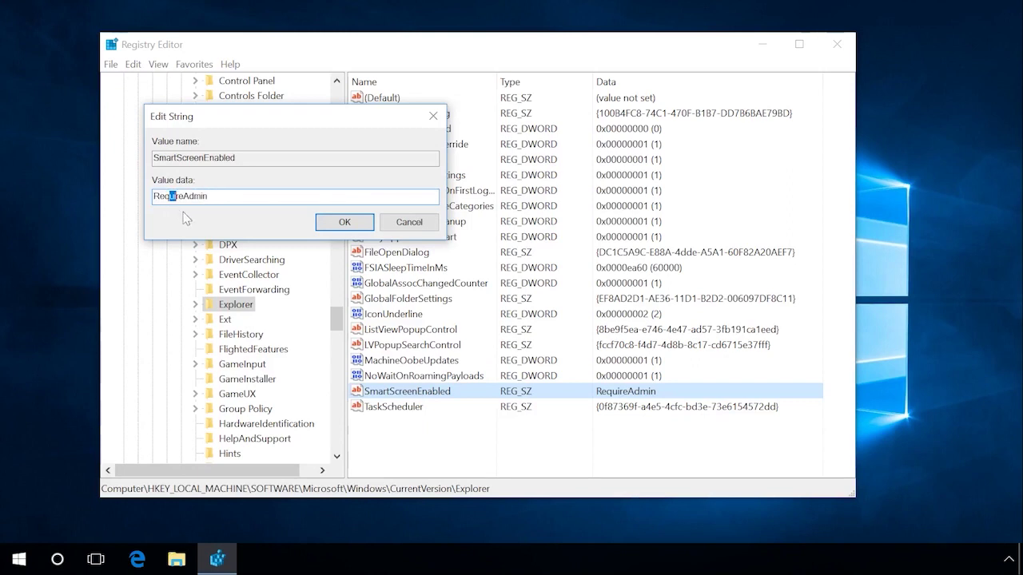
left_click(219, 195)
left_click_drag(221, 197, 153, 197)
type("Off")
left_click(344, 222)
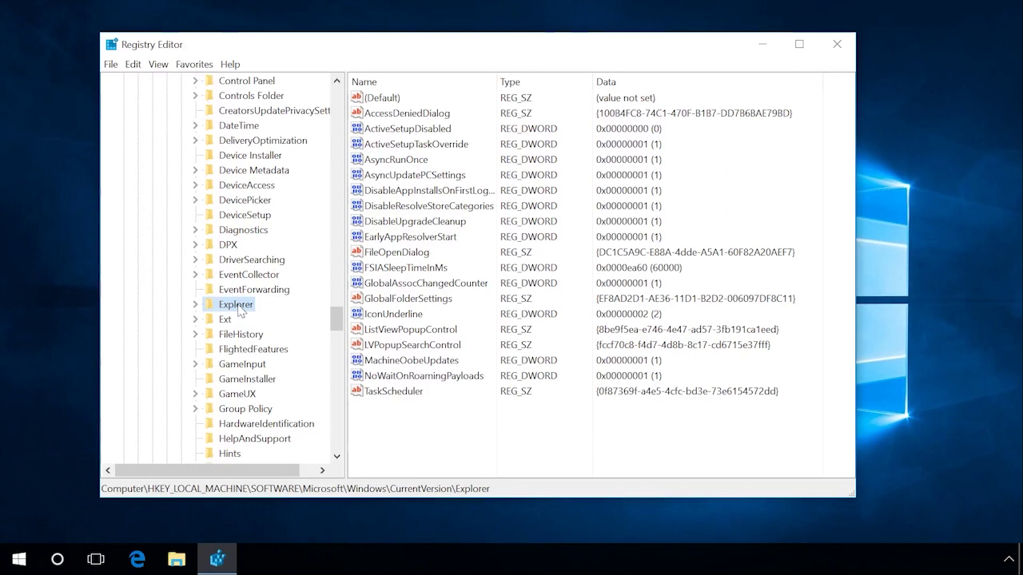
Create a new string value named SmartScreenEnabled in the Explorer key
right_click(381, 424)
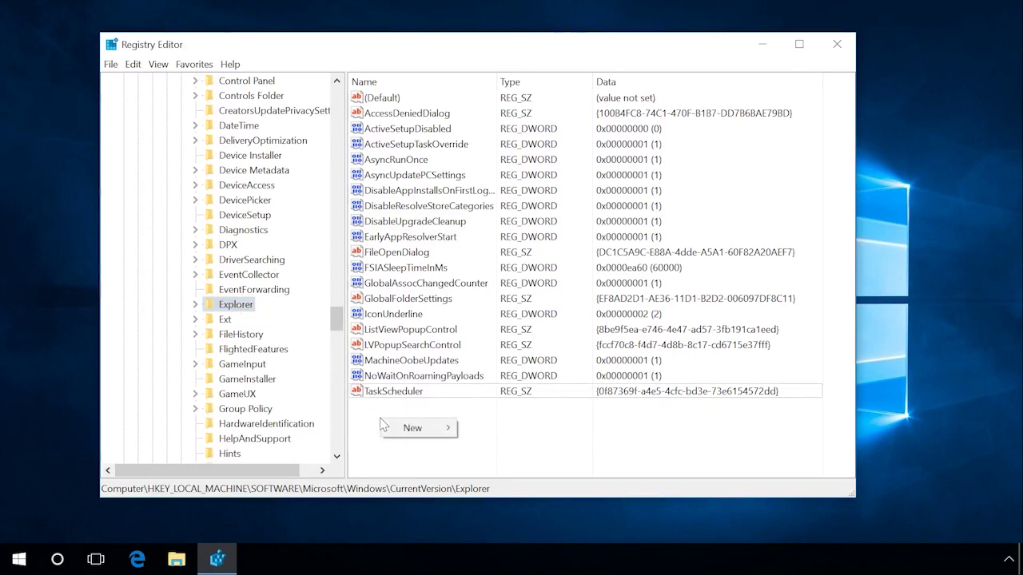
mouse_move(402, 429)
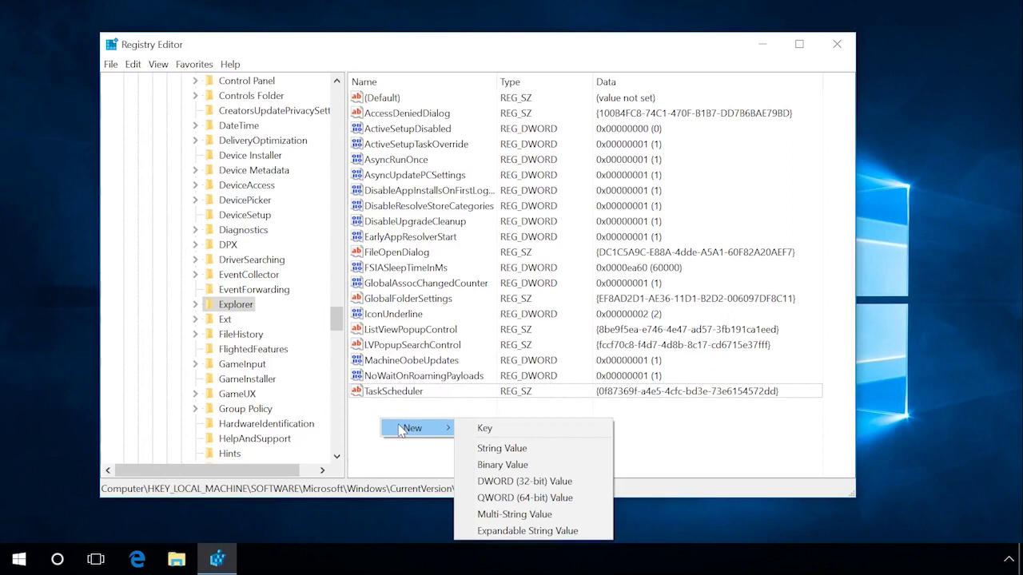
left_click(518, 448)
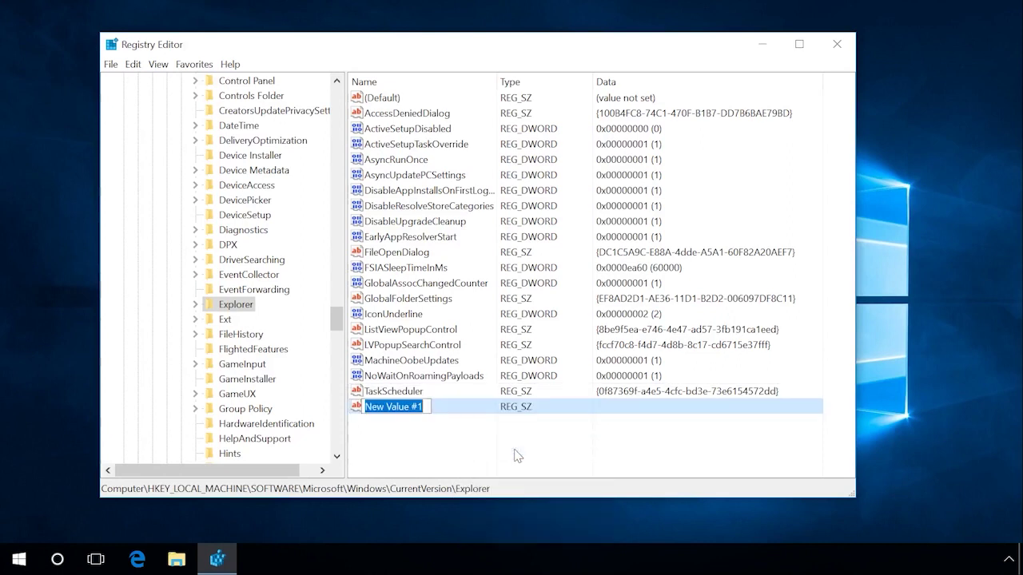
type("SmartScreenEnabled")
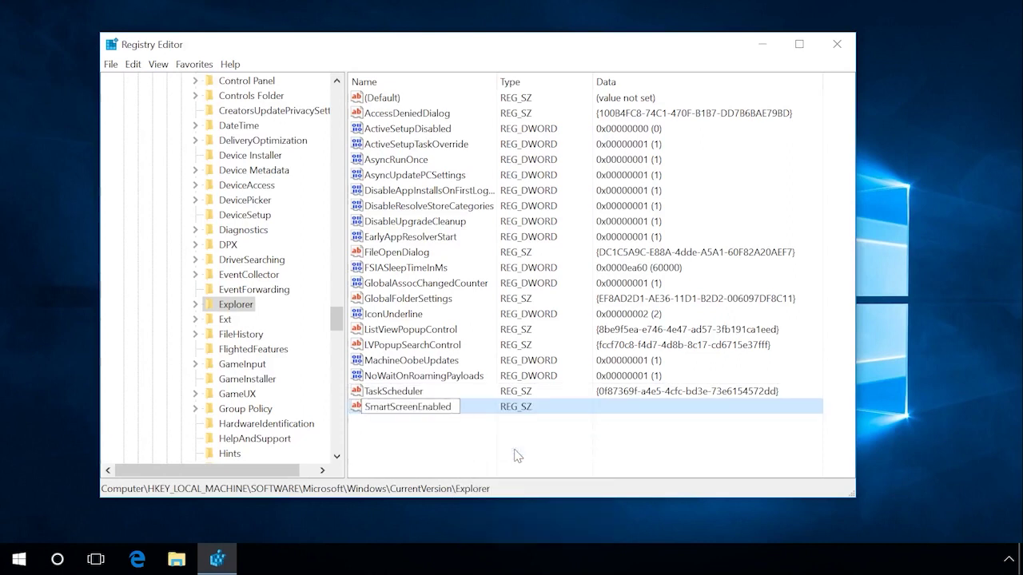
key("Return")
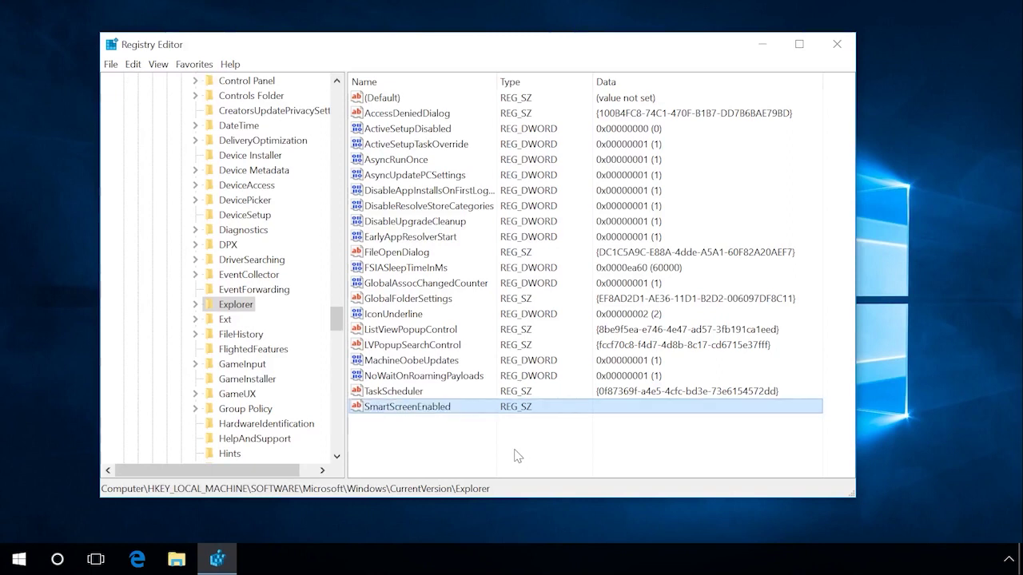
Set the value data of the new SmartScreenEnabled string to Off
double_click(419, 409)
type("Off")
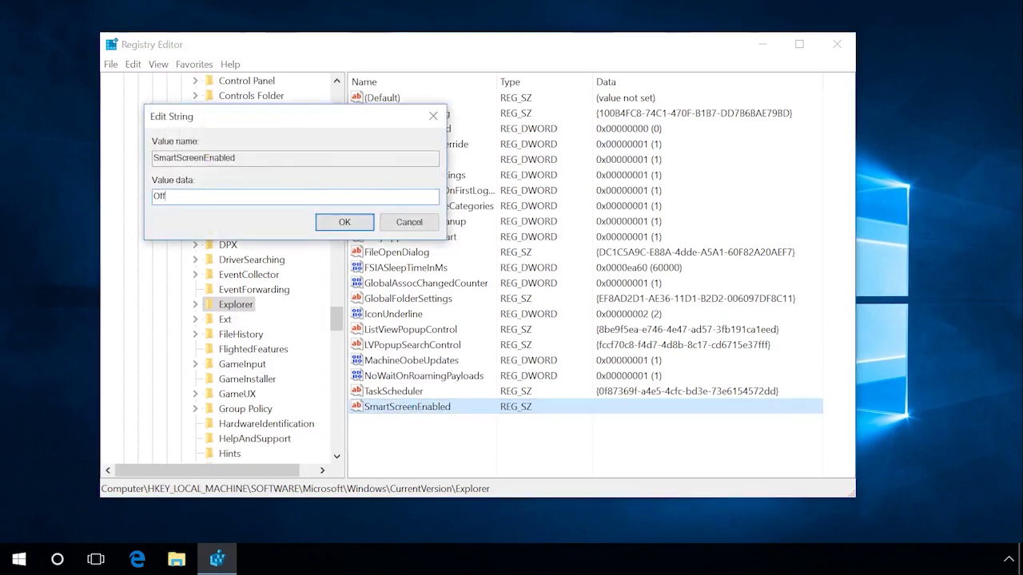
left_click(361, 223)
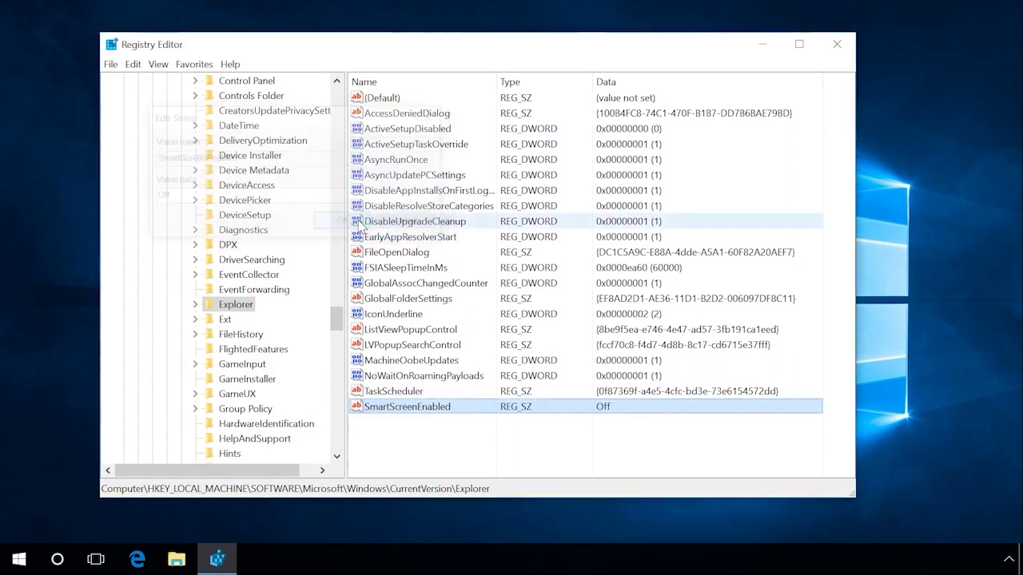
left_click(431, 436)
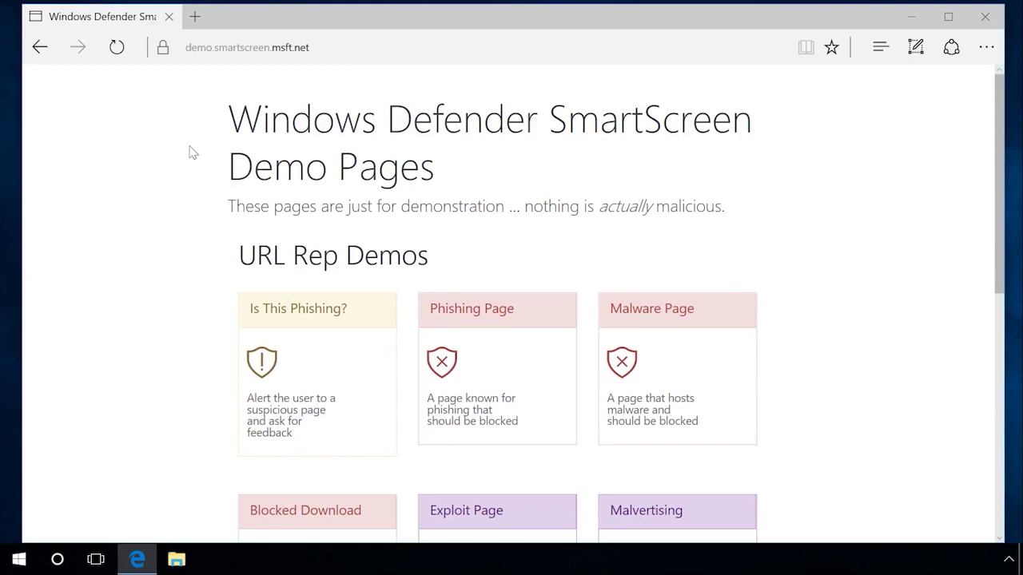
In Microsoft Edge, save the Unknown Program file freevideo.exe from the App Rep Demos and dismiss the download notification
scroll(192, 152, "down", 4)
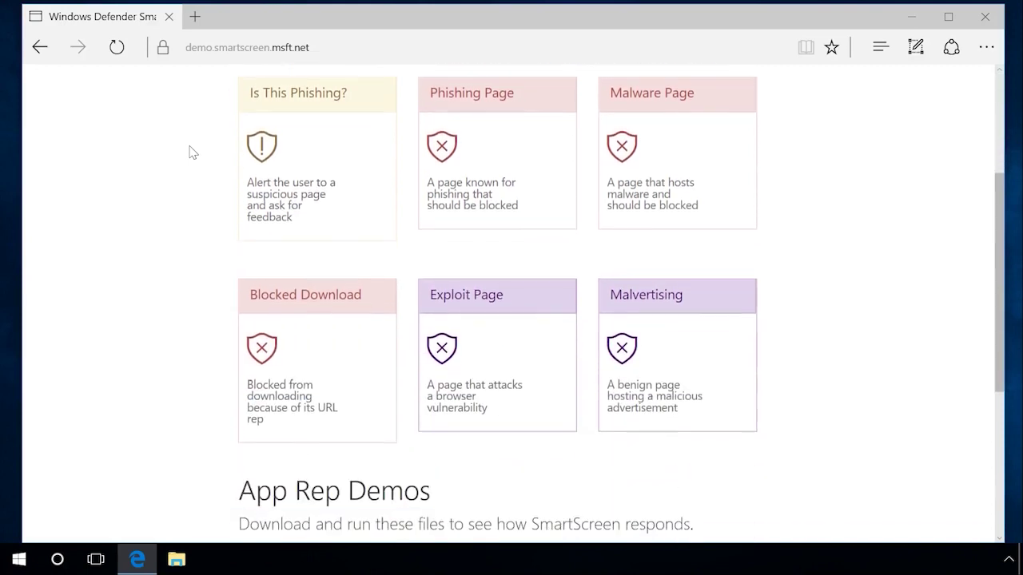
scroll(192, 151, "down", 3)
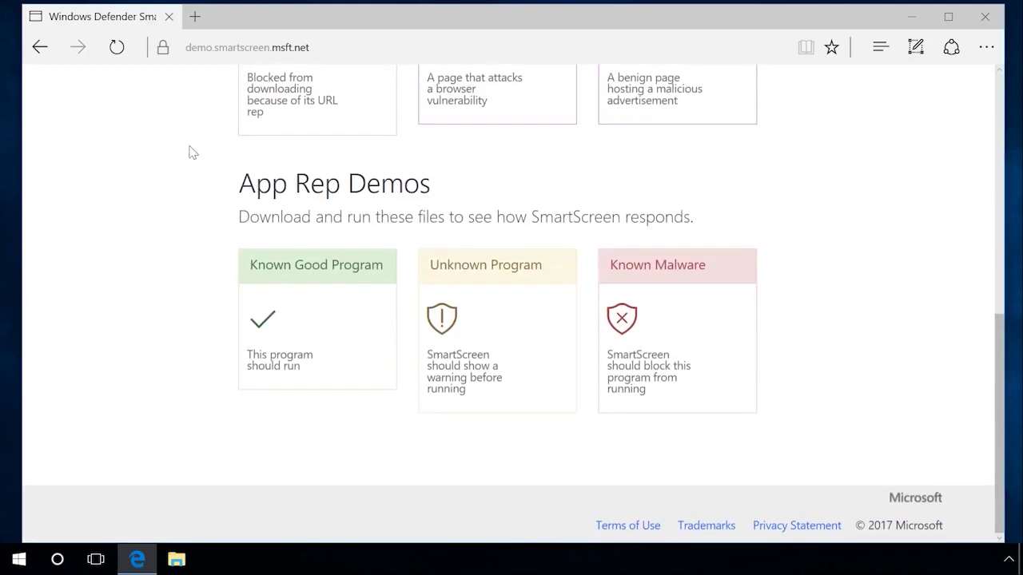
left_click(445, 271)
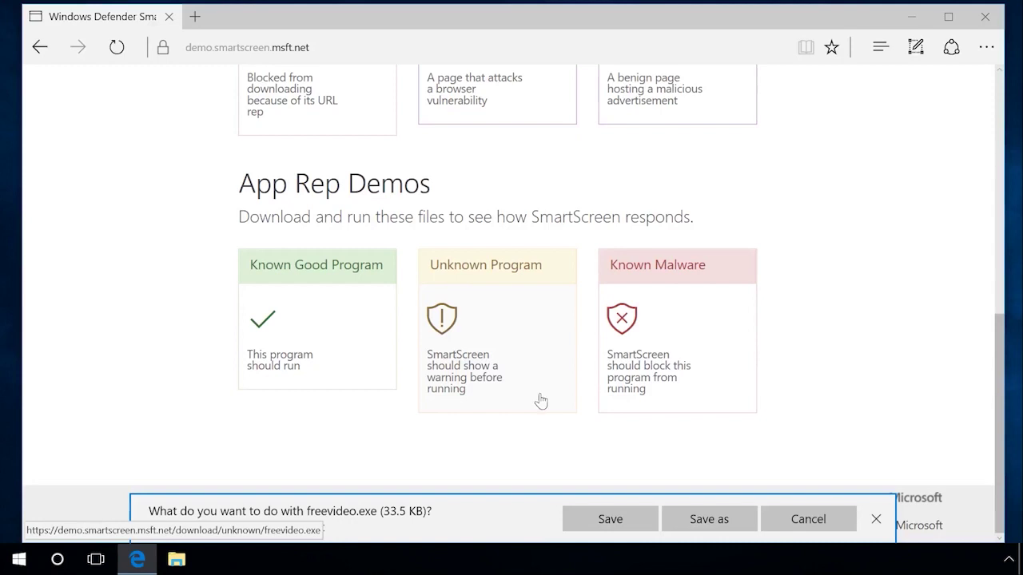
left_click(607, 517)
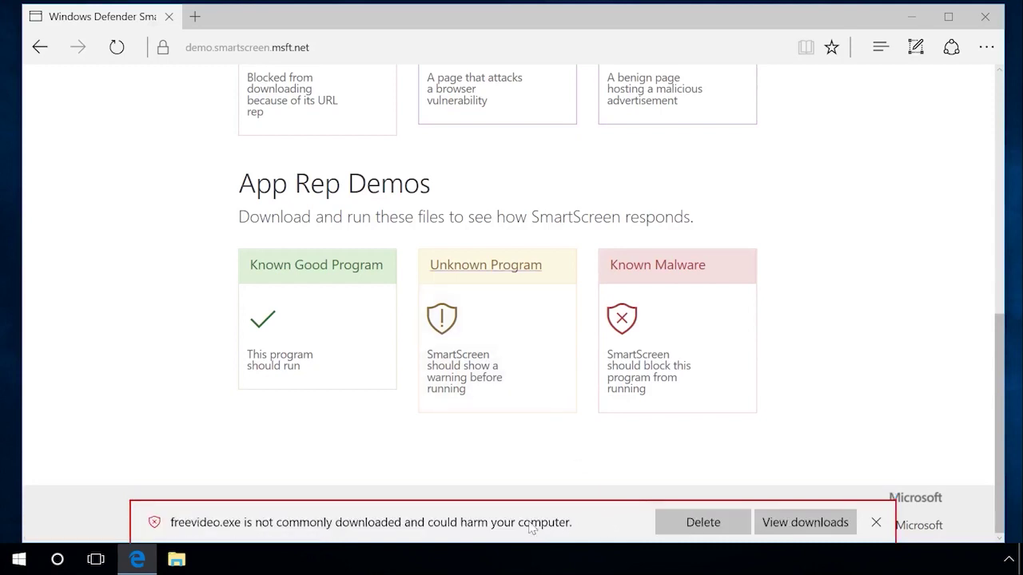
left_click(876, 522)
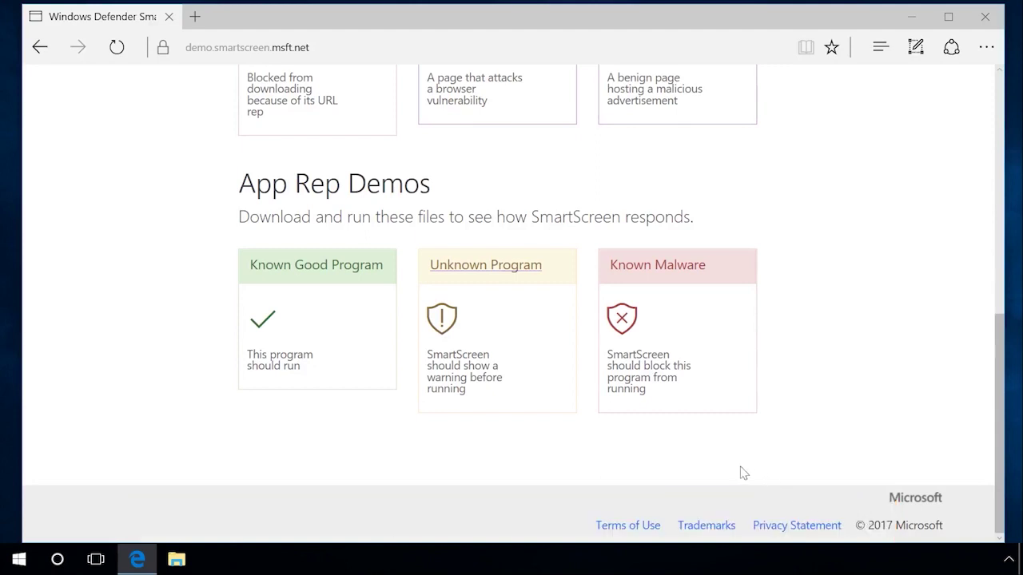
Save the Known Malware demo file knownmalicious.exe and close its download notification
left_click(661, 273)
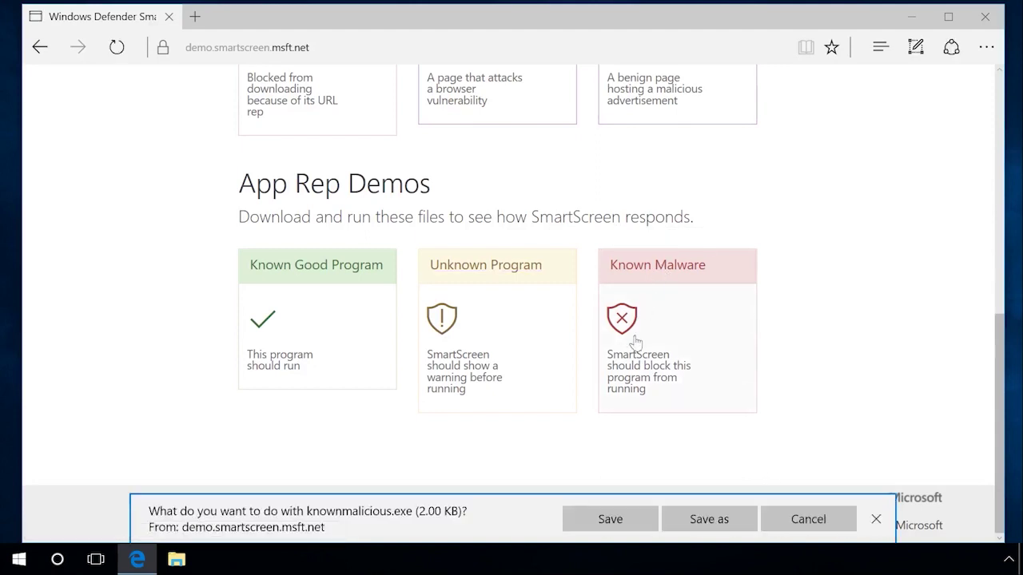
left_click(612, 519)
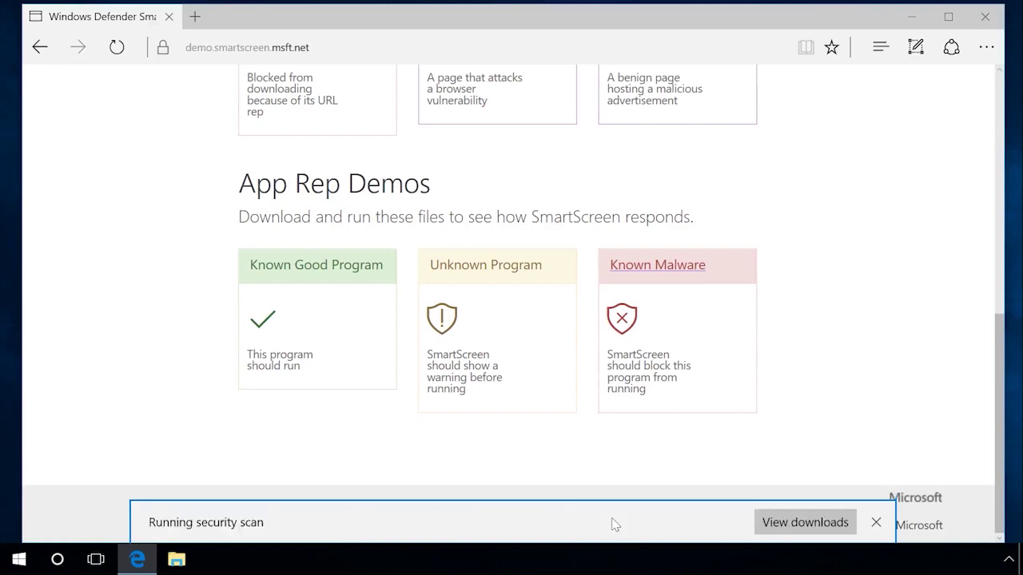
left_click(681, 521)
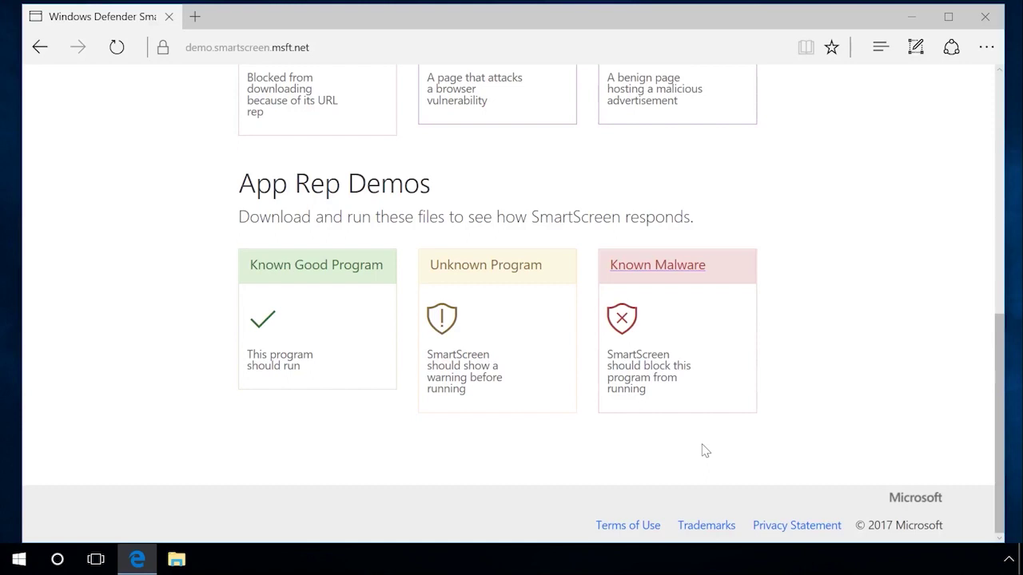
Turn off the SmartScreen Filter protection from malicious sites and downloads in Edge's advanced settings
left_click(989, 48)
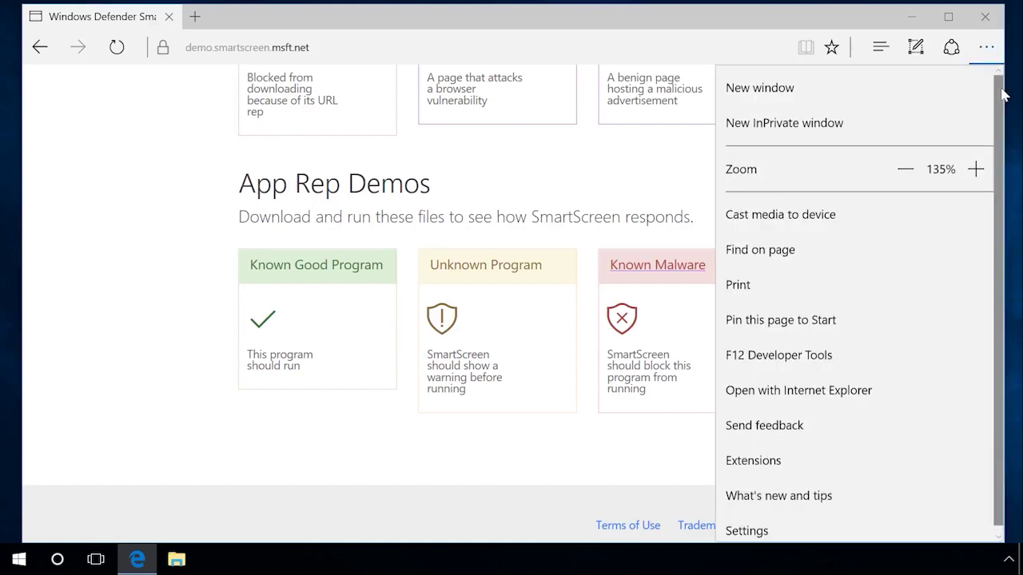
scroll(986, 120, "down", 1)
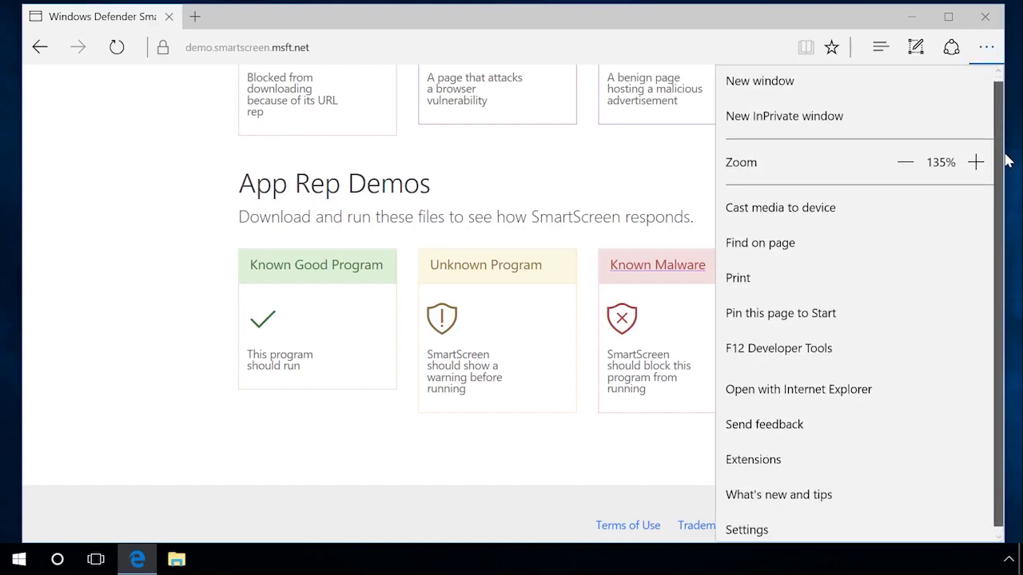
left_click(746, 524)
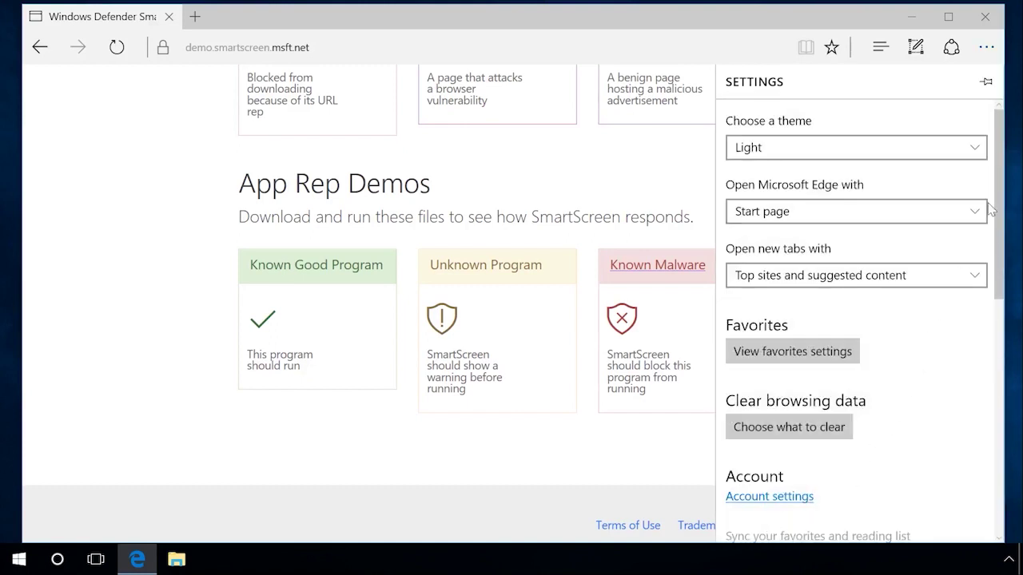
left_click_drag(1003, 200, 1017, 468)
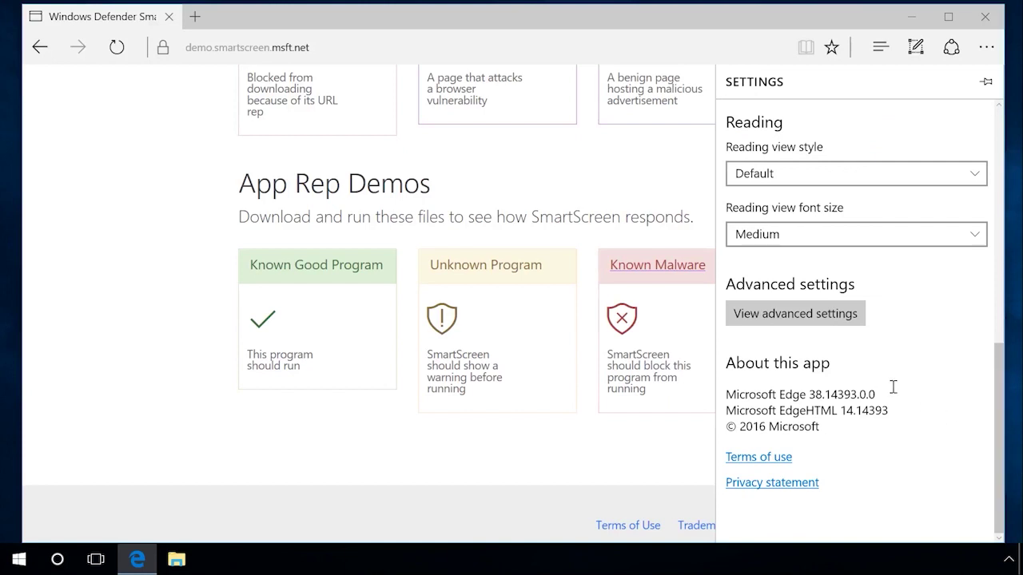
left_click(813, 318)
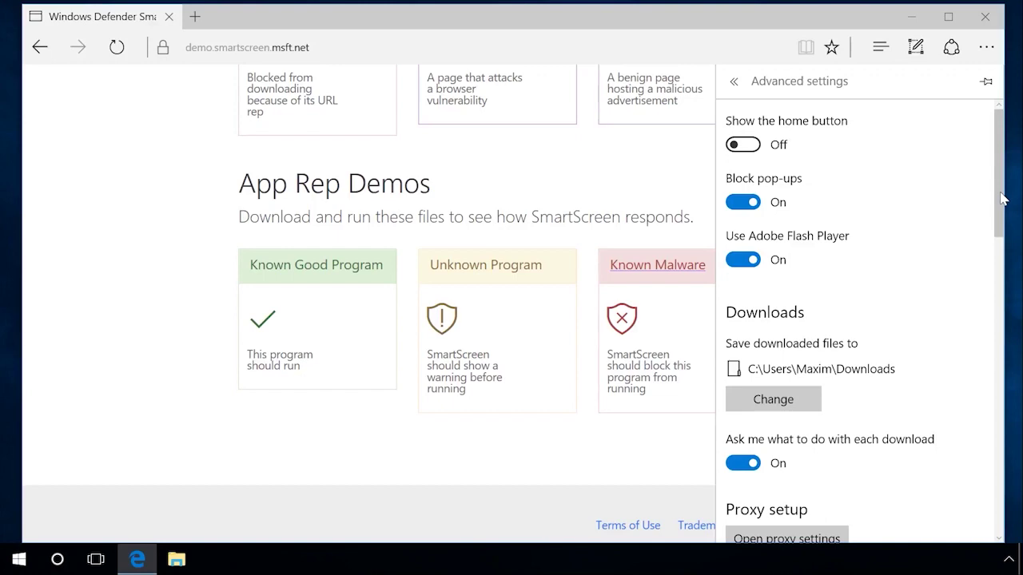
left_click_drag(999, 243, 1004, 515)
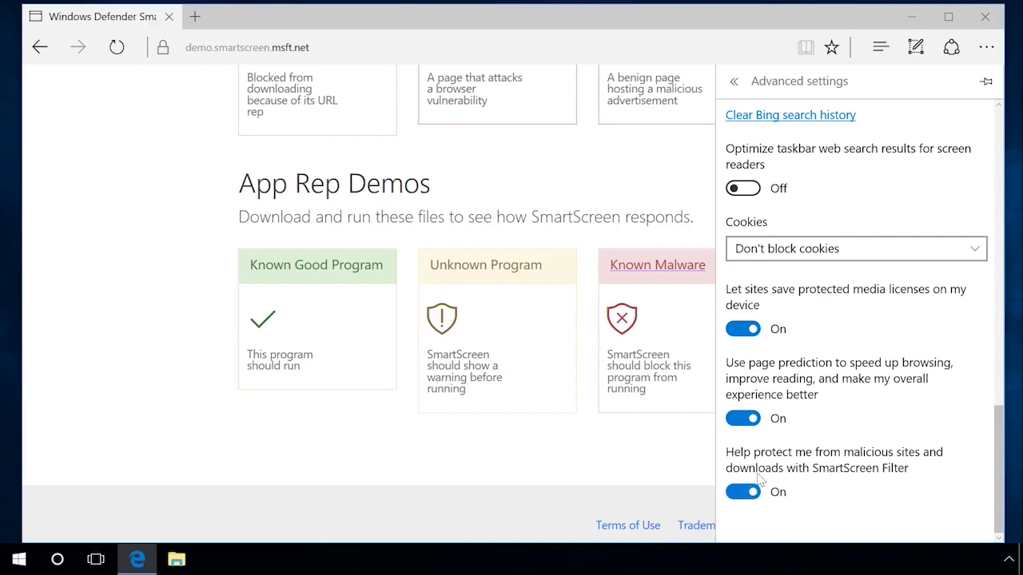
left_click(743, 492)
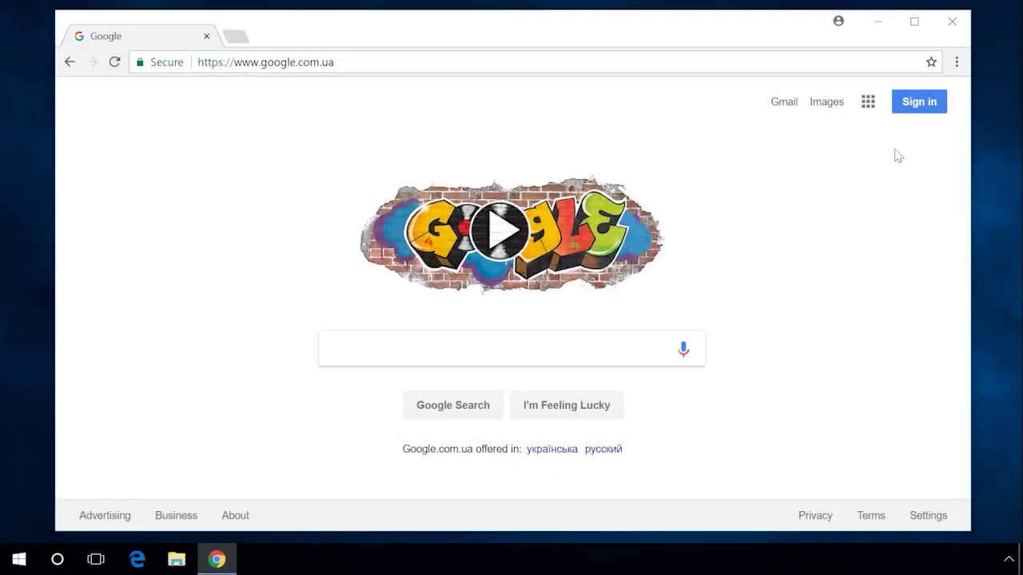
In Google Chrome's advanced settings, turn off the option Protect you and your device from dangerous sites
left_click(957, 63)
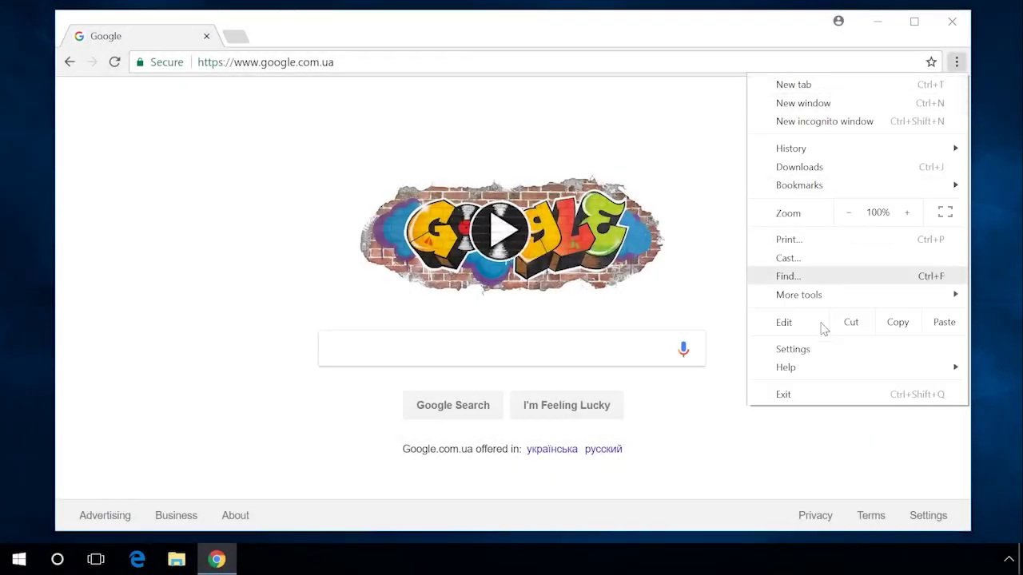
left_click(807, 350)
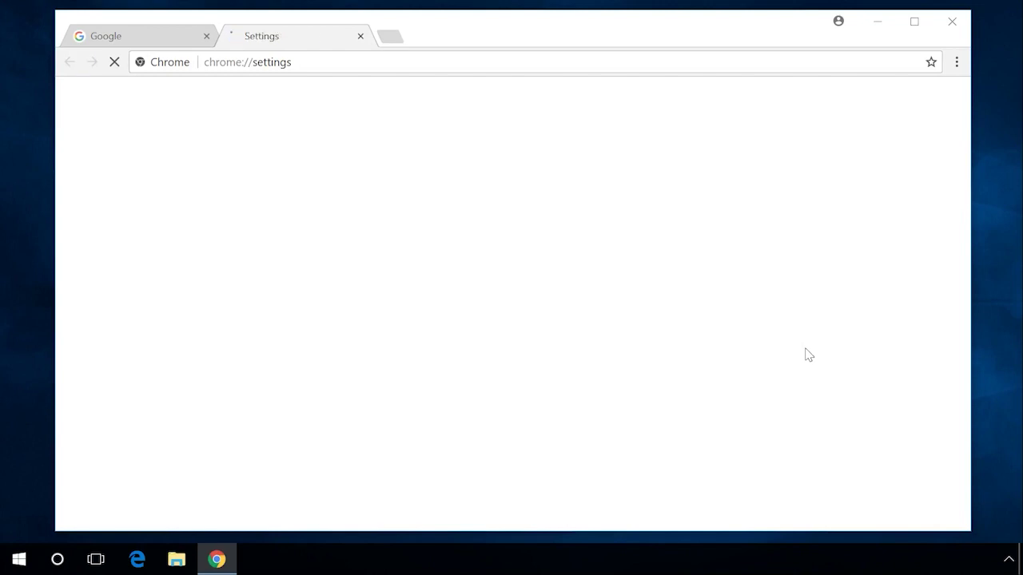
scroll(804, 354, "down", 7)
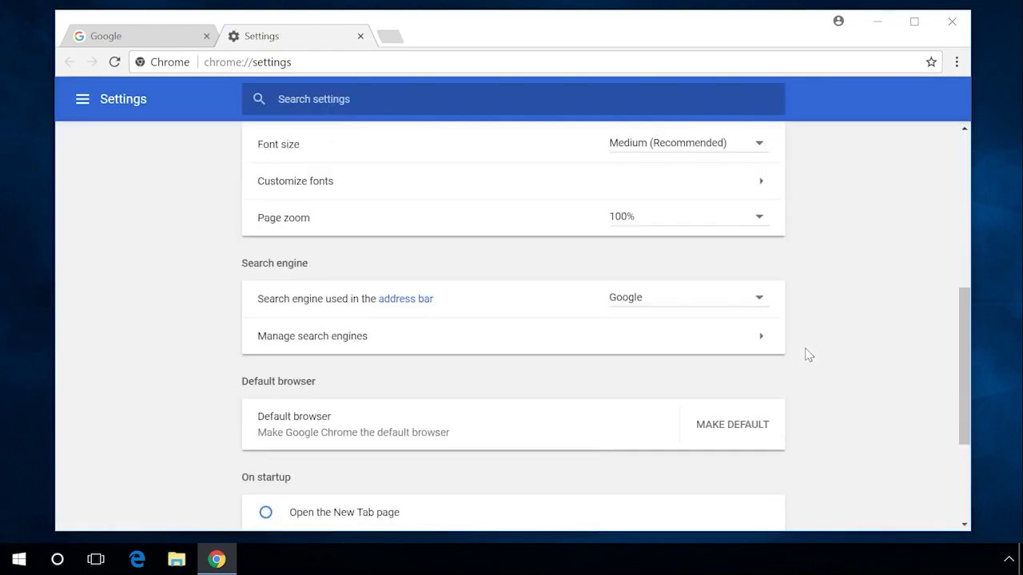
left_click(500, 470)
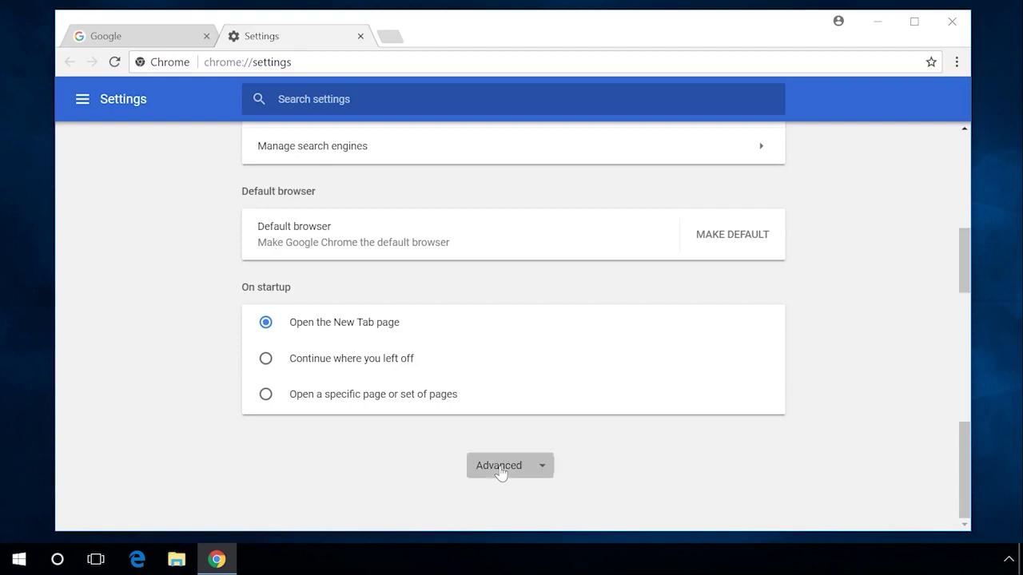
scroll(500, 471, "down", 6)
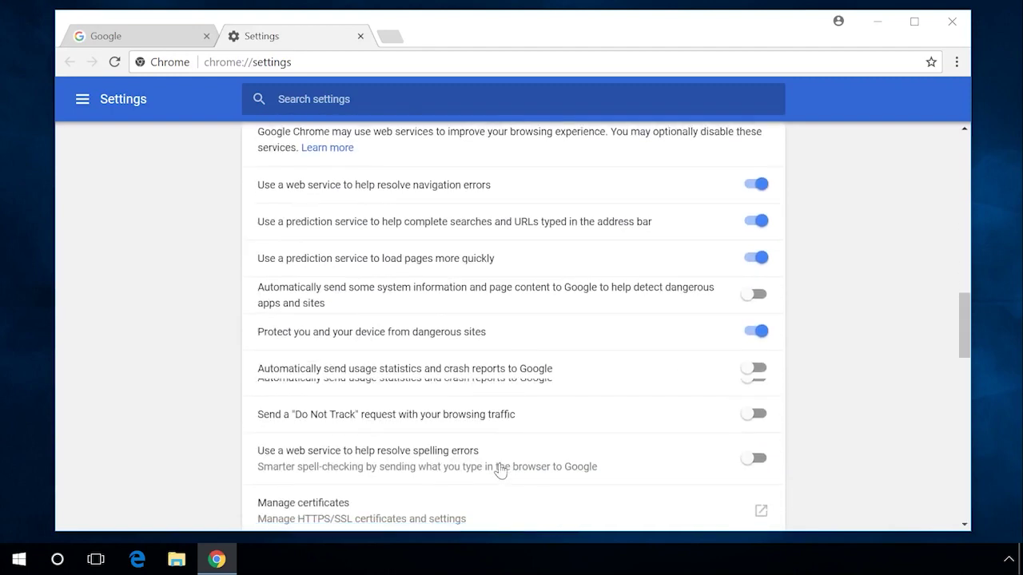
scroll(500, 472, "up", 2)
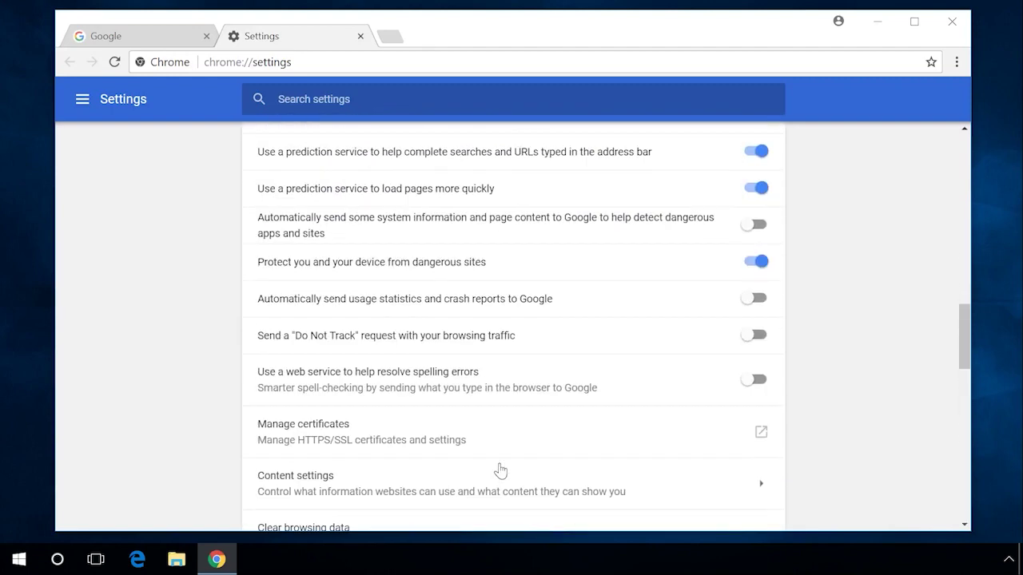
left_click(757, 267)
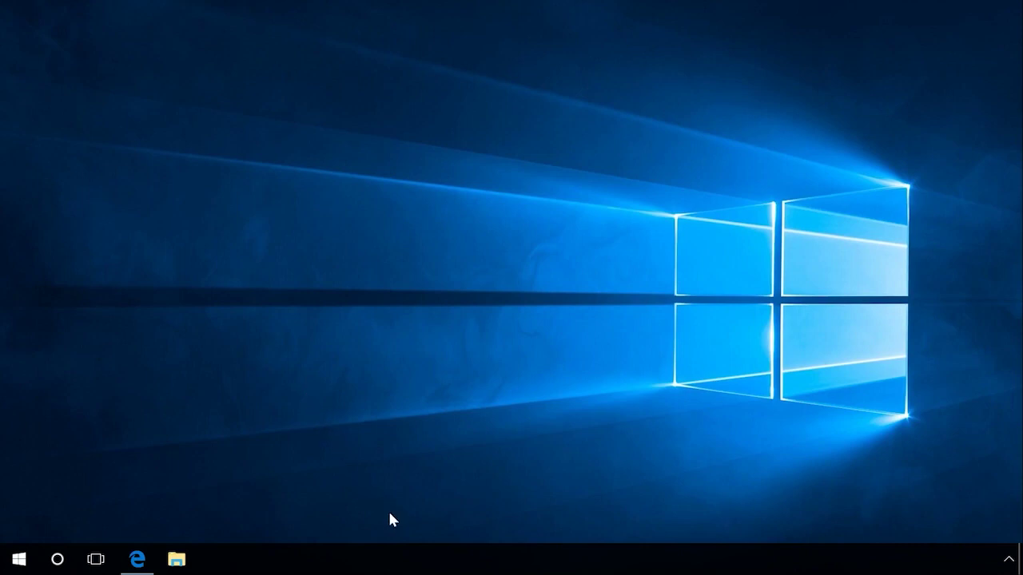
Open Task Manager and end the Microsoft Edge task
right_click(430, 553)
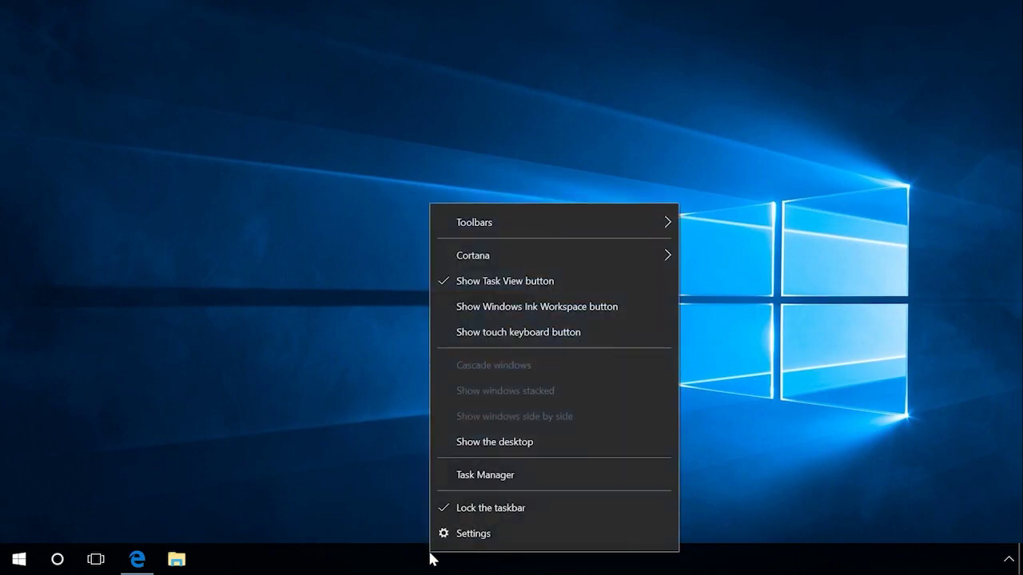
left_click(471, 476)
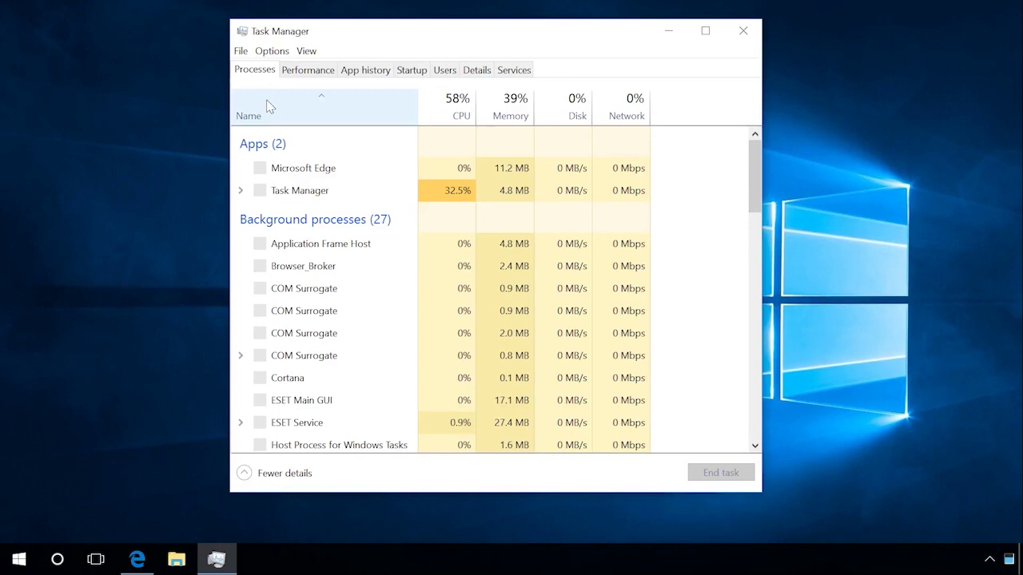
left_click(299, 170)
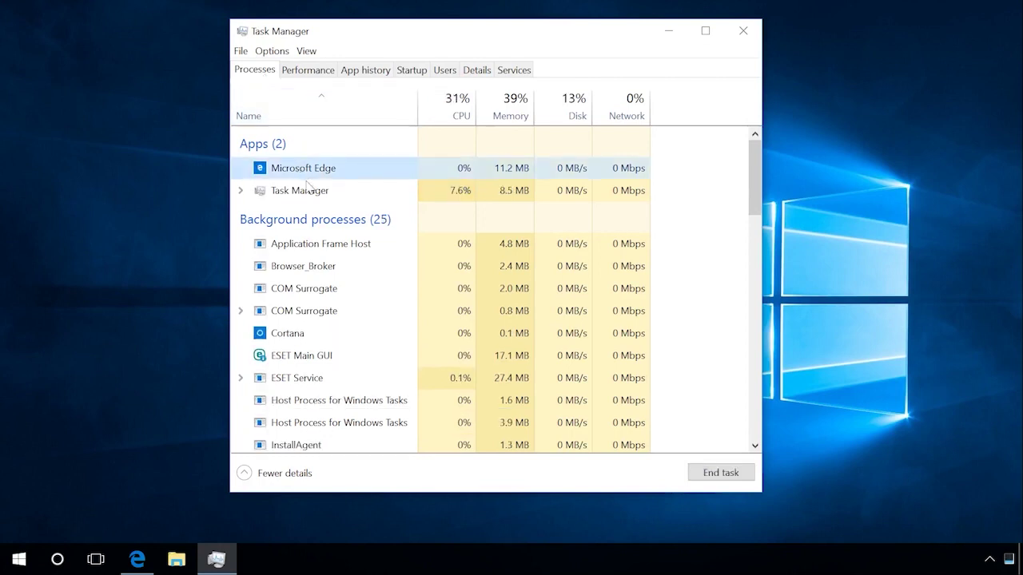
left_click(720, 473)
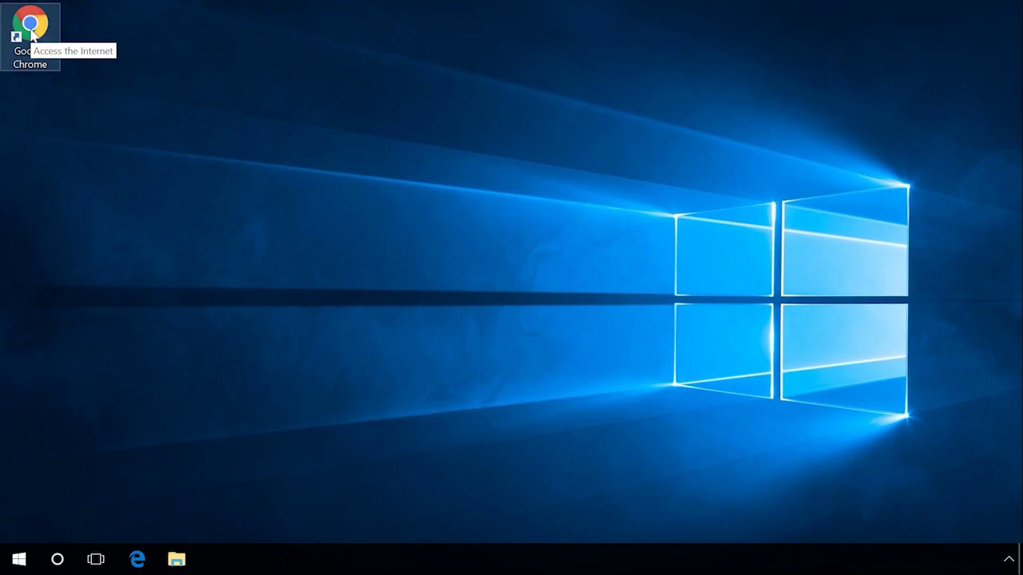
Set the Google Chrome desktop shortcut's compatibility properties to run the program as an administrator and apply the change
right_click(31, 30)
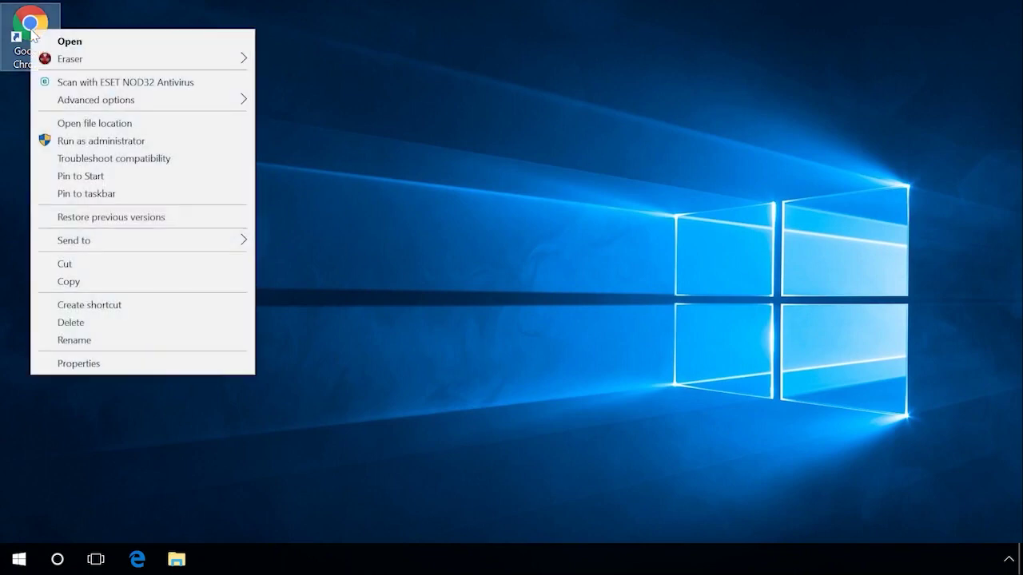
left_click(68, 364)
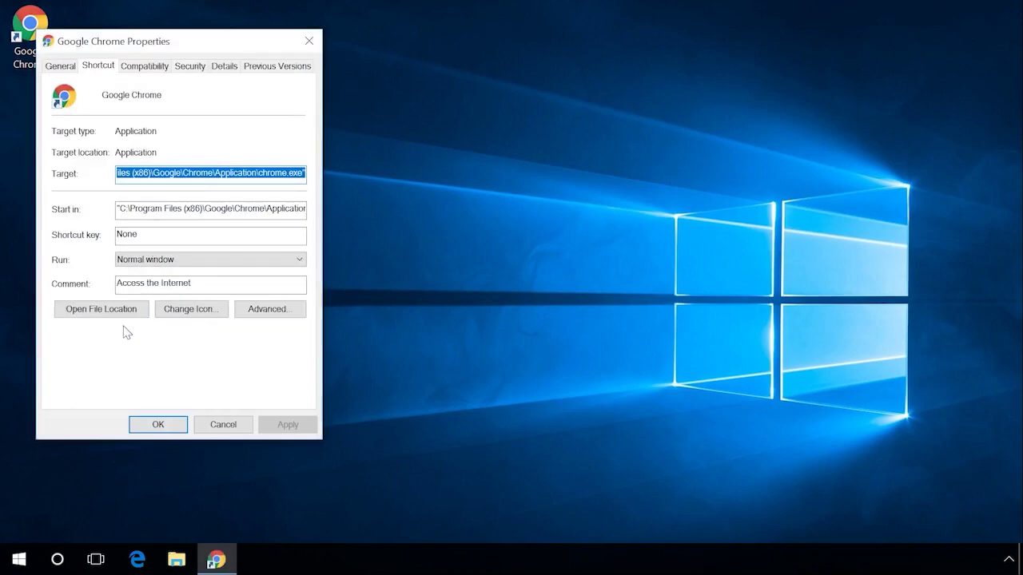
left_click(144, 69)
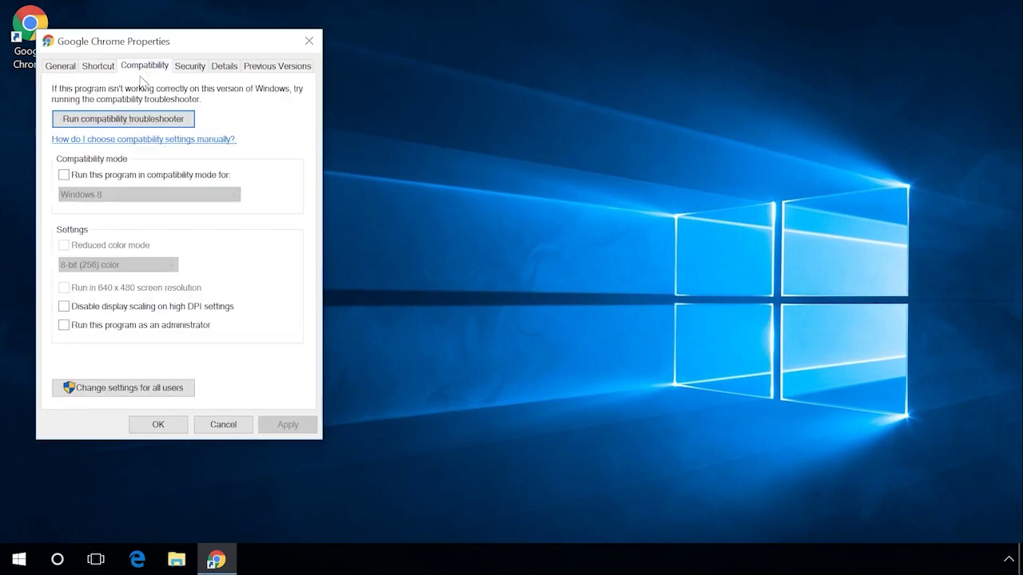
left_click(64, 325)
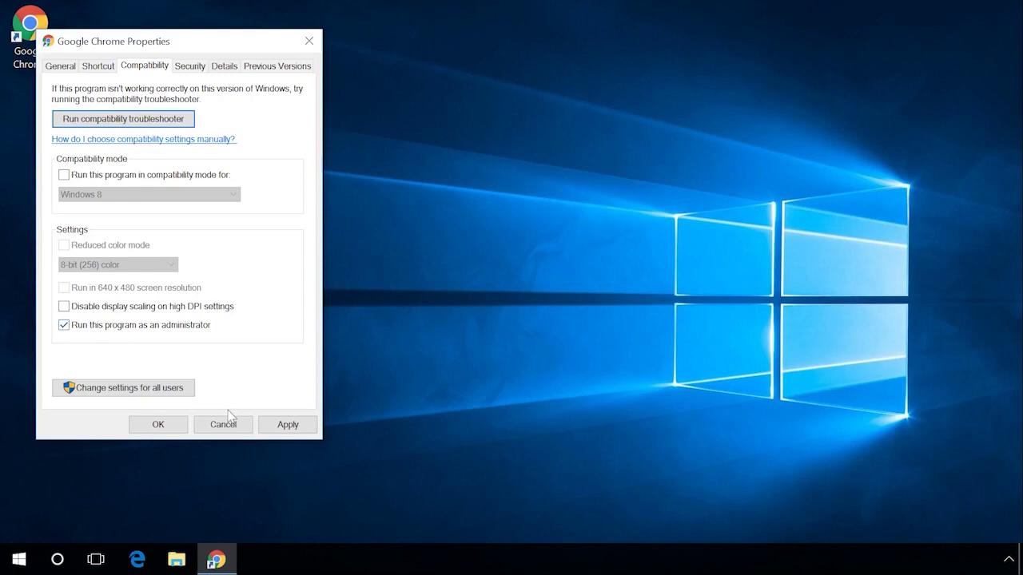
left_click(270, 425)
left_click(156, 425)
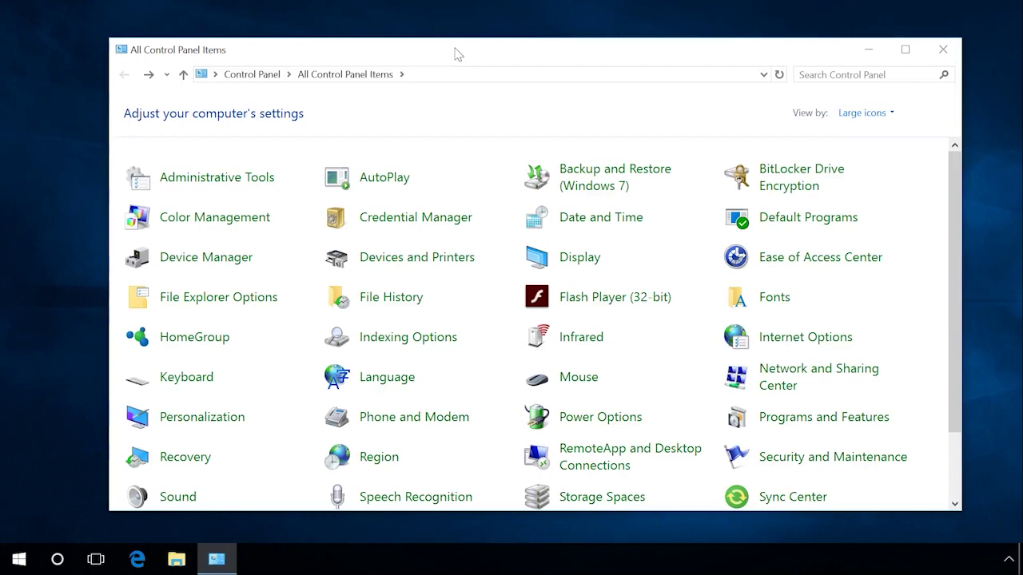
From Control Panel's Programs and Features, enable Windows Communication Foundation HTTP Activation and Non-HTTP Activation under the .NET Framework 3.5 Windows feature
left_click(792, 428)
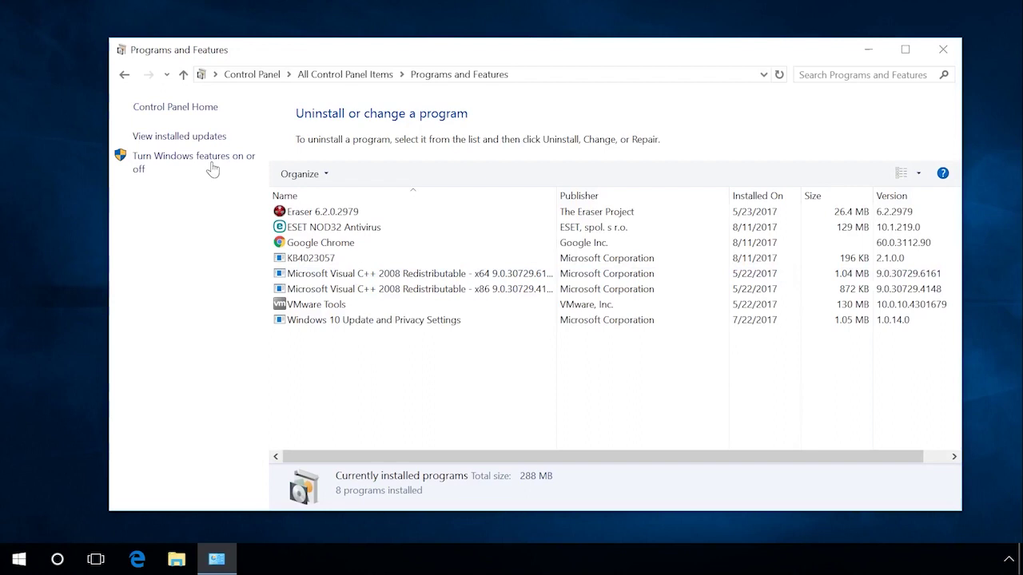
left_click(210, 165)
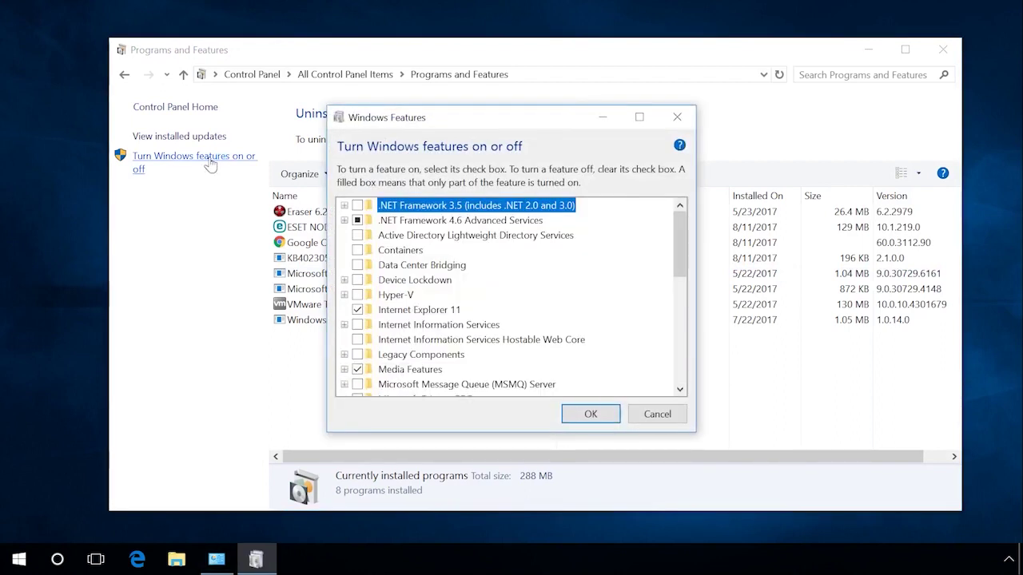
left_click(343, 206)
left_click(343, 250)
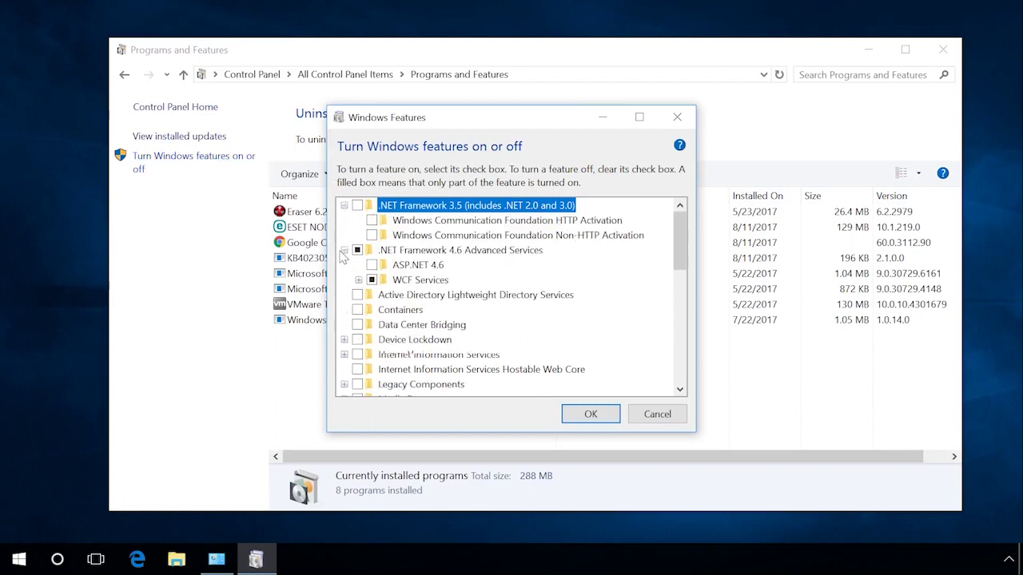
left_click(372, 220)
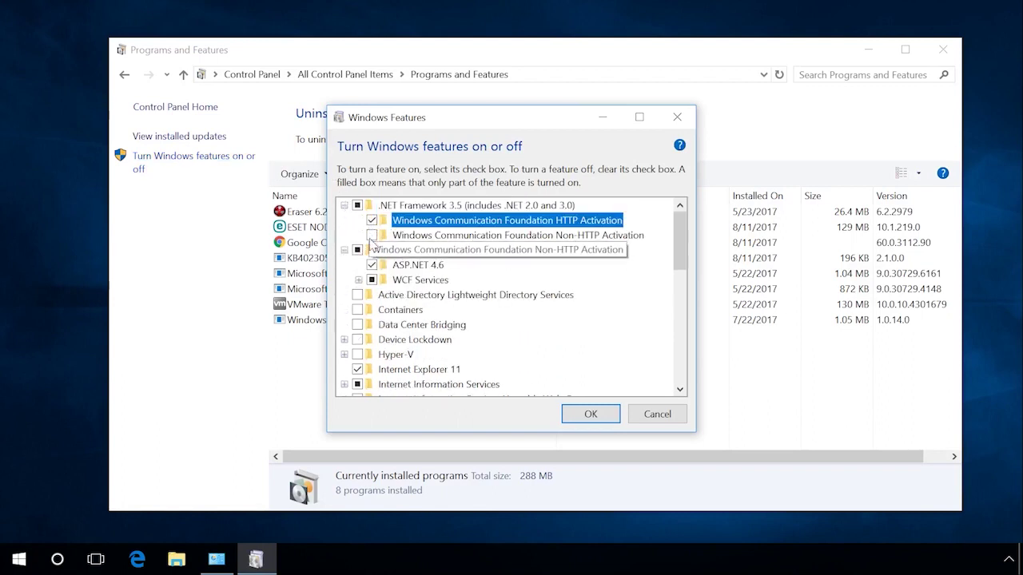
left_click(372, 235)
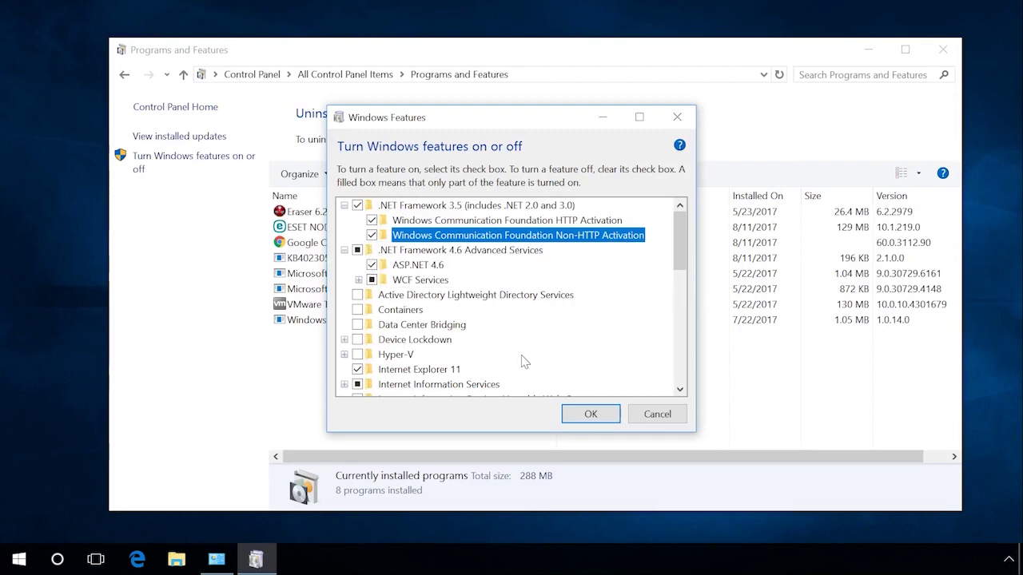
left_click(588, 413)
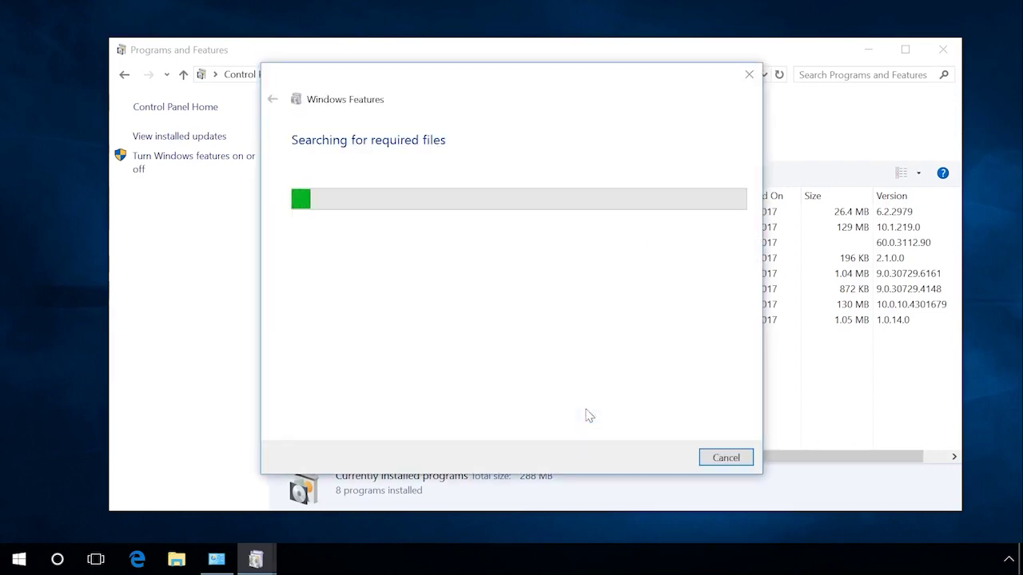